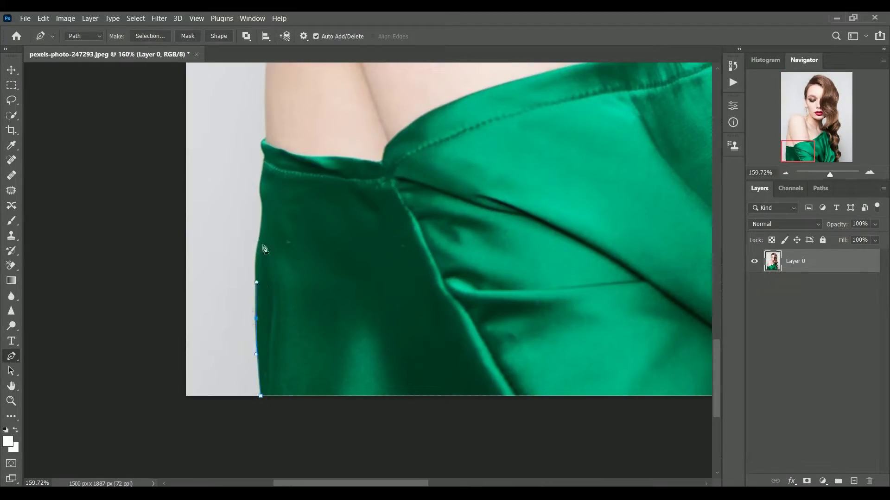
Continue the Pen path up the outer edge of the green sleeve and along the outer arm toward the shoulder
{"action": "scroll", "coordinate": [268, 239], "scroll_direction": "up", "scroll_amount": 3}
{"action": "scroll", "coordinate": [278, 246], "scroll_direction": "up", "scroll_amount": 5}
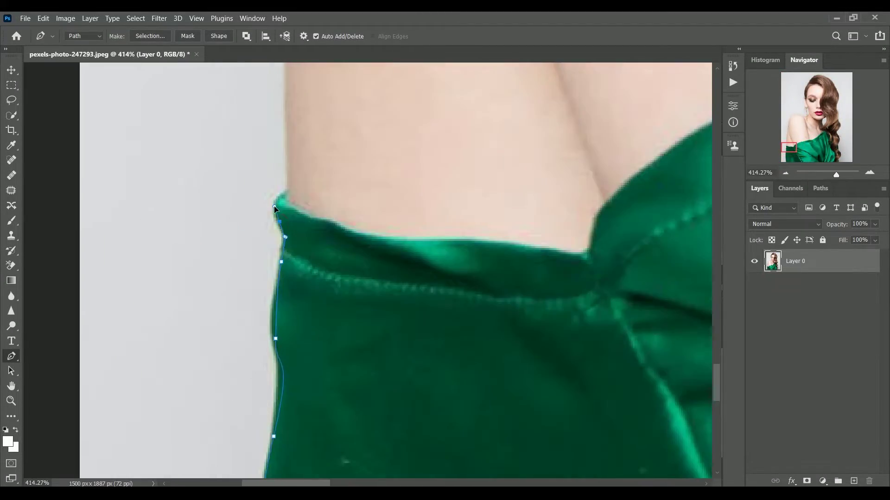
{"action": "scroll", "coordinate": [241, 246], "scroll_direction": "down", "scroll_amount": 6}
{"action": "left_click_drag", "start_coordinate": [196, 258], "coordinate": [209, 188]}
{"action": "scroll", "coordinate": [188, 317], "scroll_direction": "down", "scroll_amount": 4}
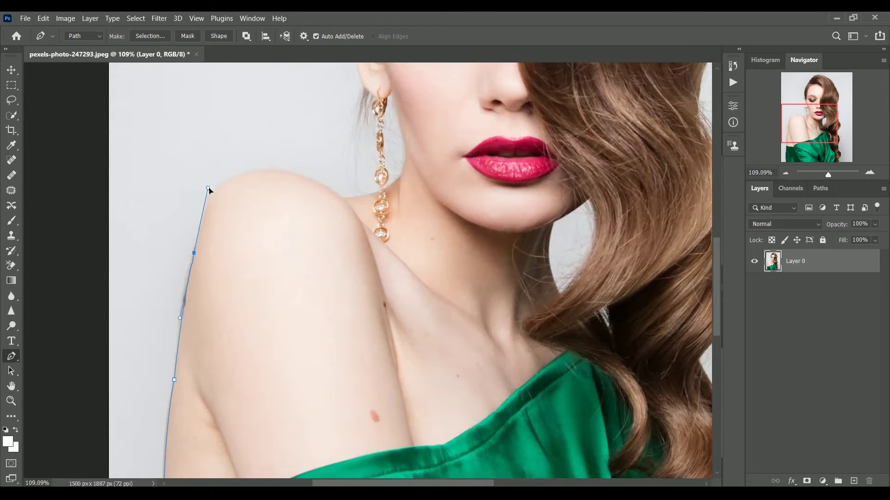
Carry the Pen path over the rounded shoulder and across the neck base to the hanging earring
{"action": "left_click_drag", "start_coordinate": [276, 169], "coordinate": [299, 160]}
{"action": "key", "text": "ctrl+z"}
{"action": "left_click", "coordinate": [343, 199]}
{"action": "left_click", "coordinate": [380, 193]}
Trace the outer edge of the lower earring links with closely spaced Pen anchor points
{"action": "scroll", "coordinate": [380, 186], "scroll_direction": "up", "scroll_amount": 6}
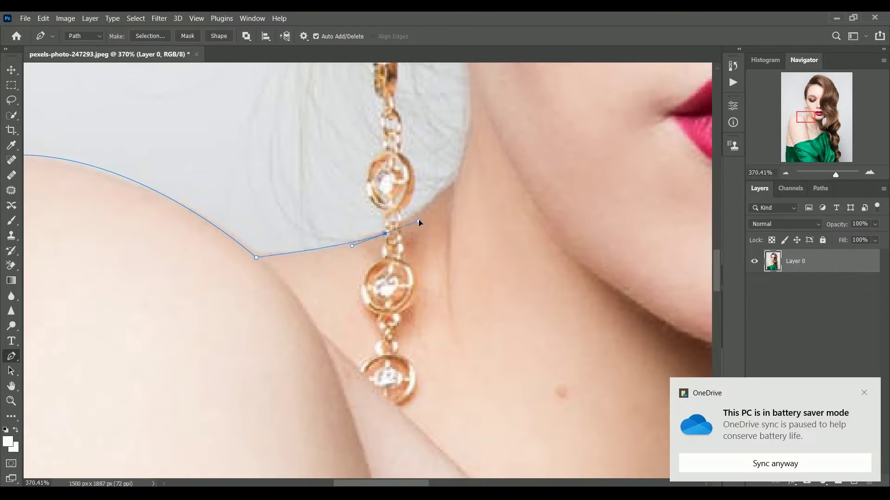
{"action": "scroll", "coordinate": [394, 222], "scroll_direction": "up", "scroll_amount": 4}
{"action": "left_click_drag", "start_coordinate": [380, 197], "coordinate": [391, 194]}
{"action": "left_click_drag", "start_coordinate": [335, 207], "coordinate": [343, 147]}
{"action": "left_click", "coordinate": [375, 143]}
{"action": "left_click_drag", "start_coordinate": [389, 162], "coordinate": [356, 380]}
{"action": "left_click", "coordinate": [334, 284]}
{"action": "left_click_drag", "start_coordinate": [345, 262], "coordinate": [358, 237]}
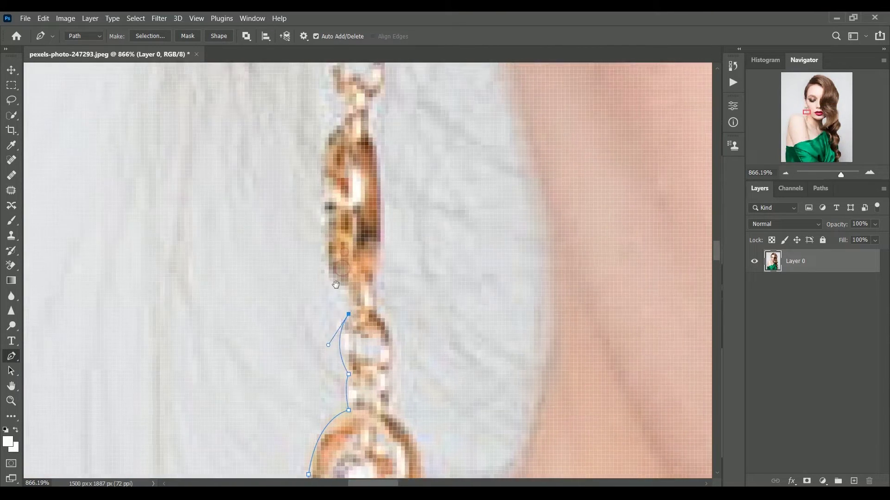
Extend the Pen path up the outer edge of the upper earring links toward the earlobe
{"action": "left_click", "coordinate": [330, 281]}
{"action": "left_click_drag", "start_coordinate": [312, 280], "coordinate": [312, 259]}
{"action": "left_click_drag", "start_coordinate": [324, 183], "coordinate": [345, 169]}
{"action": "left_click_drag", "start_coordinate": [309, 277], "coordinate": [296, 268]}
{"action": "left_click_drag", "start_coordinate": [301, 226], "coordinate": [345, 322]}
{"action": "left_click_drag", "start_coordinate": [302, 225], "coordinate": [400, 186]}
{"action": "left_click", "coordinate": [302, 225], "text": "alt"}
{"action": "left_click", "coordinate": [344, 169]}
{"action": "left_click_drag", "start_coordinate": [344, 169], "coordinate": [475, 352]}
{"action": "left_click_drag", "start_coordinate": [367, 232], "coordinate": [364, 211]}
Trace the outer edge of the ear up to the hair with the Pen tool
{"action": "scroll", "coordinate": [365, 212], "scroll_direction": "down", "scroll_amount": 5}
{"action": "left_click_drag", "start_coordinate": [342, 268], "coordinate": [345, 244]}
{"action": "left_click_drag", "start_coordinate": [348, 196], "coordinate": [357, 452]}
{"action": "left_click_drag", "start_coordinate": [351, 375], "coordinate": [349, 357]}
{"action": "left_click_drag", "start_coordinate": [362, 303], "coordinate": [369, 300]}
{"action": "scroll", "coordinate": [372, 294], "scroll_direction": "down", "scroll_amount": 5}
{"action": "left_click_drag", "start_coordinate": [382, 275], "coordinate": [311, 369]}
Carry the Pen path along the hair above the forehead, over the crown and onto the far side of the head
{"action": "left_click_drag", "start_coordinate": [331, 243], "coordinate": [384, 171]}
{"action": "left_click_drag", "start_coordinate": [361, 199], "coordinate": [312, 301]}
{"action": "left_click_drag", "start_coordinate": [403, 204], "coordinate": [473, 197]}
{"action": "left_click_drag", "start_coordinate": [459, 294], "coordinate": [322, 250]}
{"action": "left_click", "coordinate": [266, 160], "text": "alt"}
{"action": "left_click_drag", "start_coordinate": [390, 202], "coordinate": [470, 241]}
{"action": "left_click_drag", "start_coordinate": [498, 325], "coordinate": [359, 227]}
{"action": "left_click_drag", "start_coordinate": [325, 164], "coordinate": [352, 209]}
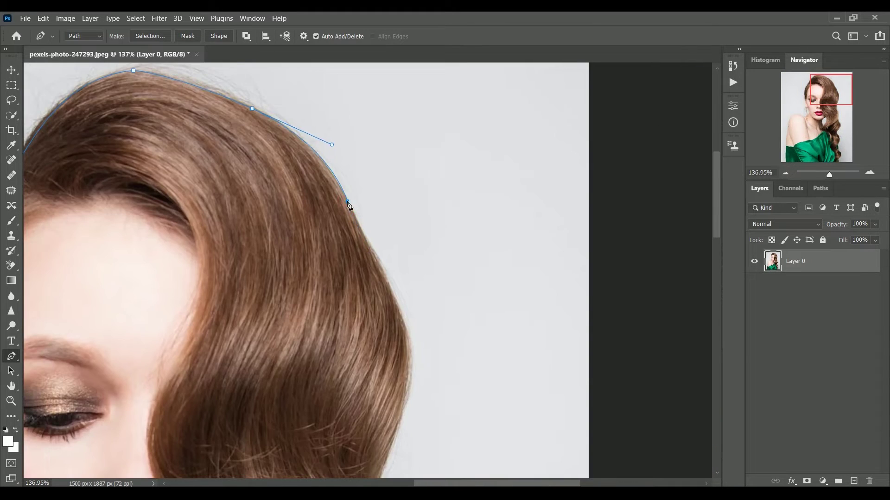
Trace the outer contour of the long hair down from the head to the first curls of the hanging lock
{"action": "left_click_drag", "start_coordinate": [408, 361], "coordinate": [329, 266]}
{"action": "left_click_drag", "start_coordinate": [331, 272], "coordinate": [324, 318]}
{"action": "left_click_drag", "start_coordinate": [320, 403], "coordinate": [316, 139]}
{"action": "left_click_drag", "start_coordinate": [292, 125], "coordinate": [294, 153]}
{"action": "left_click", "coordinate": [292, 125], "text": "alt"}
{"action": "left_click_drag", "start_coordinate": [313, 274], "coordinate": [287, 167]}
{"action": "left_click", "coordinate": [314, 273], "text": "alt"}
{"action": "left_click_drag", "start_coordinate": [292, 193], "coordinate": [290, 206]}
Follow the lower curls and dress edge down to the photo's bottom border and close the path around the woman
{"action": "left_click_drag", "start_coordinate": [332, 277], "coordinate": [374, 230]}
{"action": "left_click_drag", "start_coordinate": [357, 237], "coordinate": [329, 290]}
{"action": "left_click", "coordinate": [356, 236], "text": "alt"}
{"action": "left_click", "coordinate": [314, 286], "text": "alt"}
{"action": "left_click_drag", "start_coordinate": [315, 379], "coordinate": [333, 216]}
{"action": "left_click_drag", "start_coordinate": [369, 253], "coordinate": [362, 216]}
{"action": "left_click", "coordinate": [369, 253], "text": "alt"}
{"action": "left_click", "coordinate": [340, 213]}
{"action": "left_click_drag", "start_coordinate": [377, 376], "coordinate": [358, 407]}
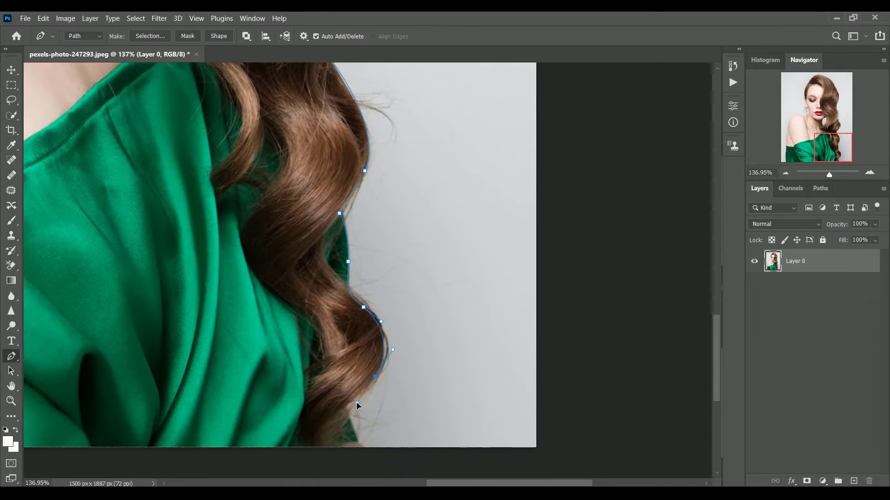
{"action": "left_click", "coordinate": [344, 409]}
{"action": "left_click", "coordinate": [358, 442]}
Convert the closed path into a selection and add a layer mask that hides the background
{"action": "right_click", "coordinate": [480, 252]}
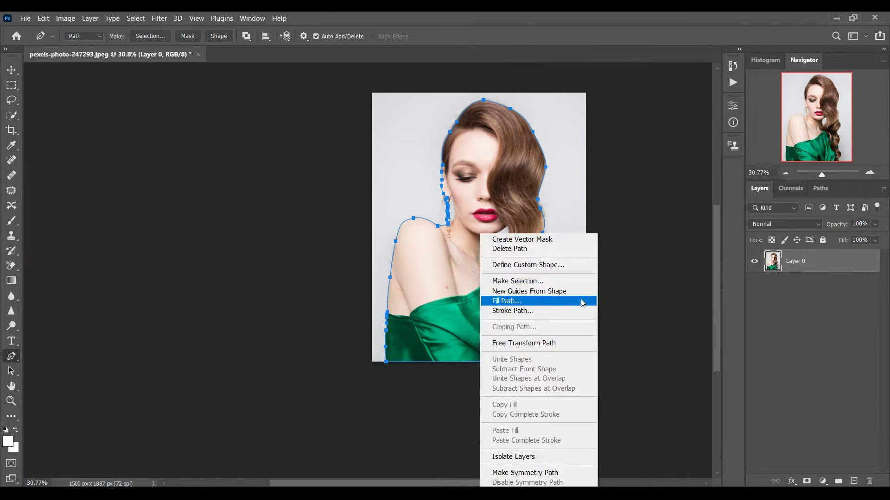
{"action": "left_click", "coordinate": [555, 281]}
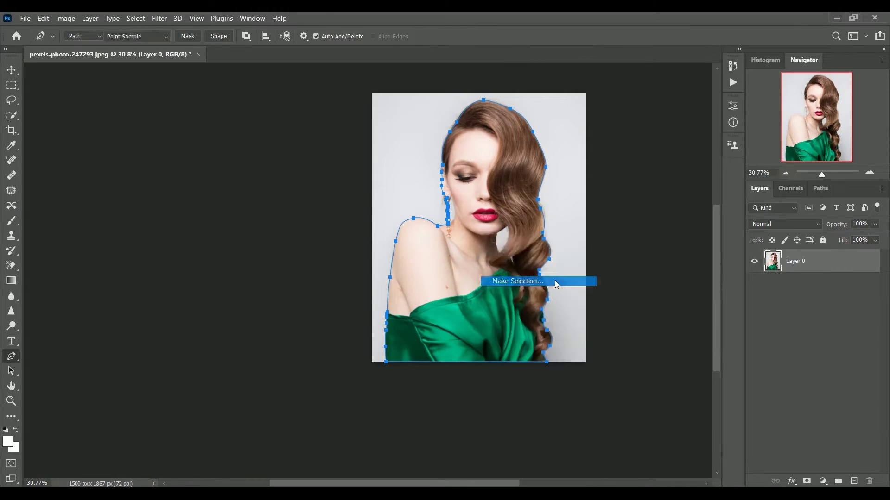
{"action": "left_click", "coordinate": [505, 135]}
{"action": "left_click", "coordinate": [806, 482]}
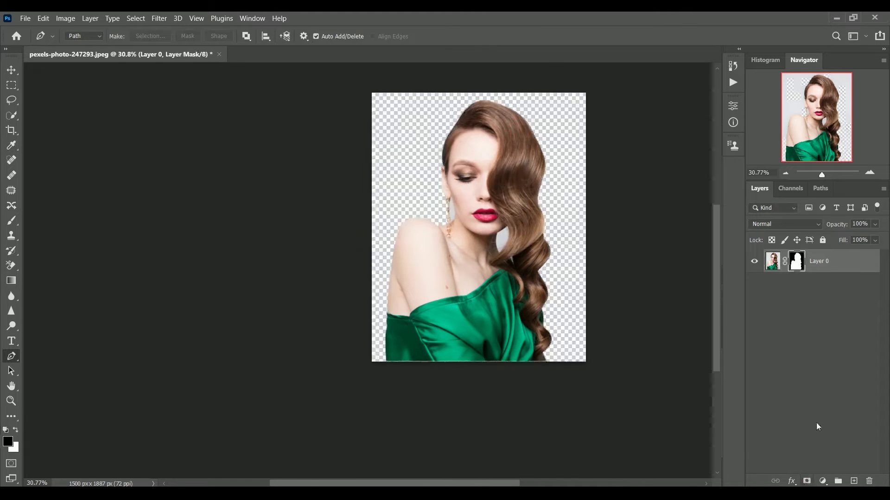
Rename the masked photo layer as Shape
{"action": "left_click", "coordinate": [109, 281]}
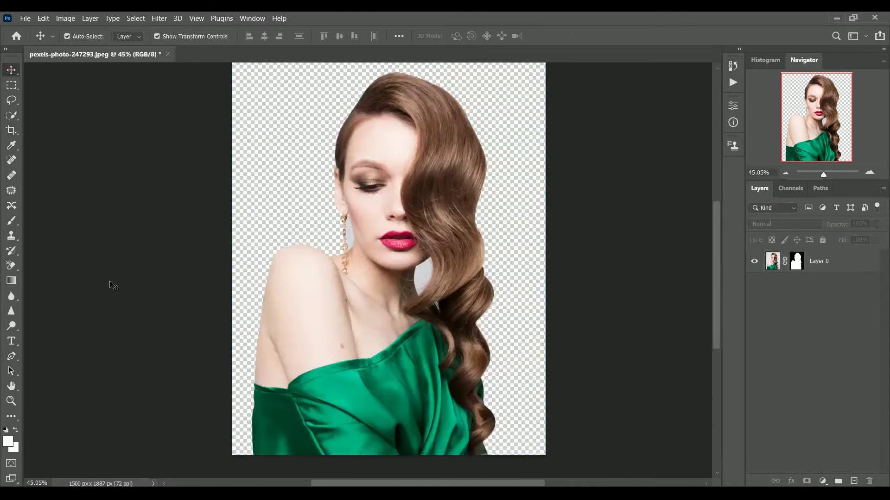
{"action": "double_click", "coordinate": [819, 261]}
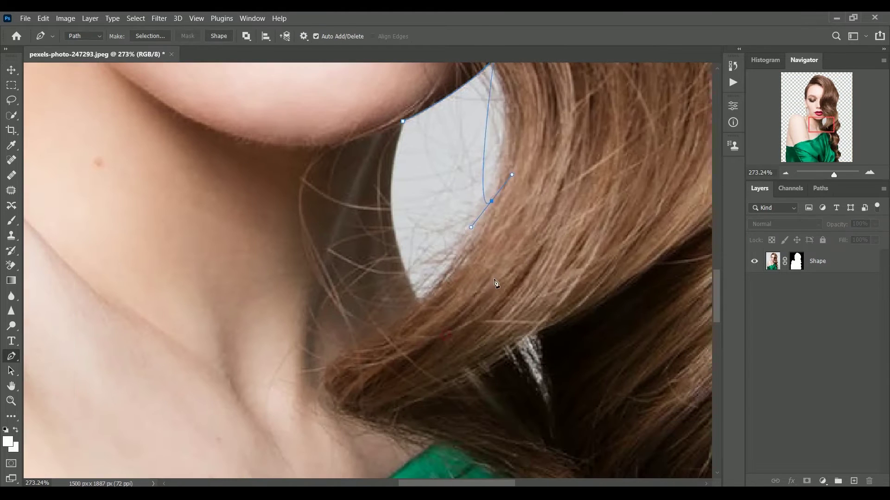
Trace the background gaps between neck and hair and within the curls, and hide them on the layer mask
{"action": "left_click_drag", "start_coordinate": [420, 301], "coordinate": [288, 449]}
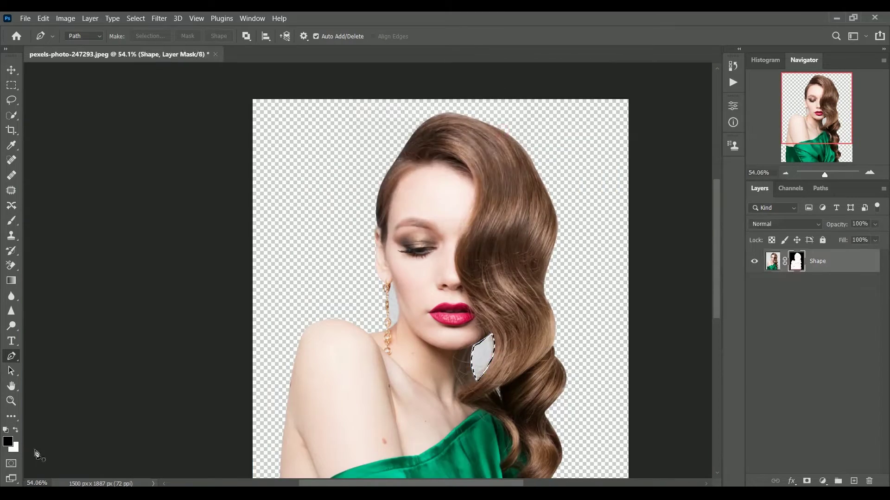
{"action": "left_click_drag", "start_coordinate": [433, 343], "coordinate": [433, 170]}
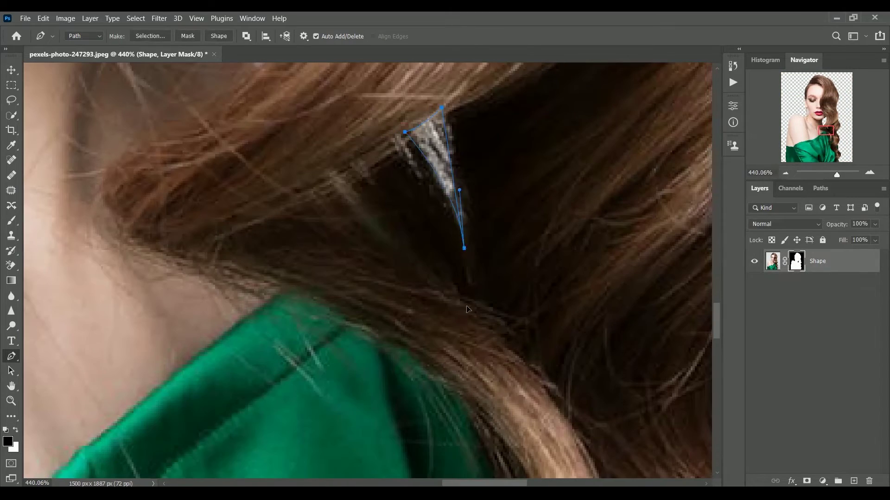
{"action": "right_click", "coordinate": [440, 150]}
{"action": "left_click", "coordinate": [468, 209]}
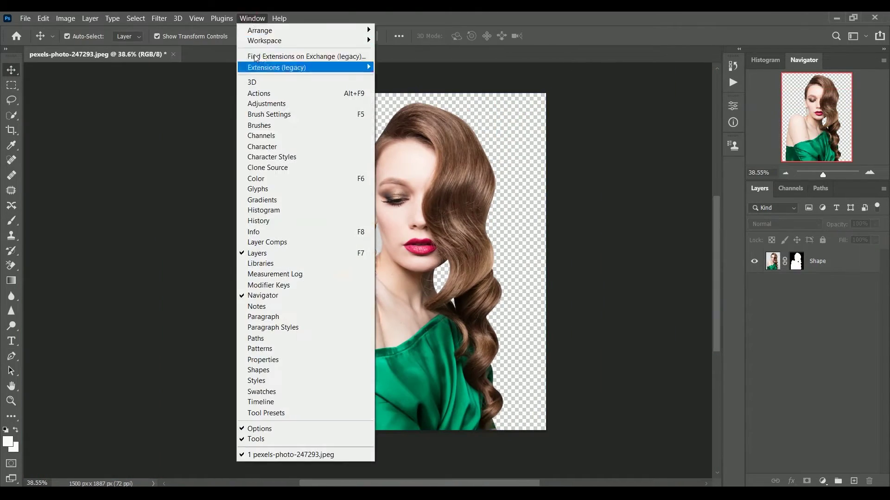
Show the Actions and create a new action set named Vector Art
{"action": "left_click", "coordinate": [257, 93]}
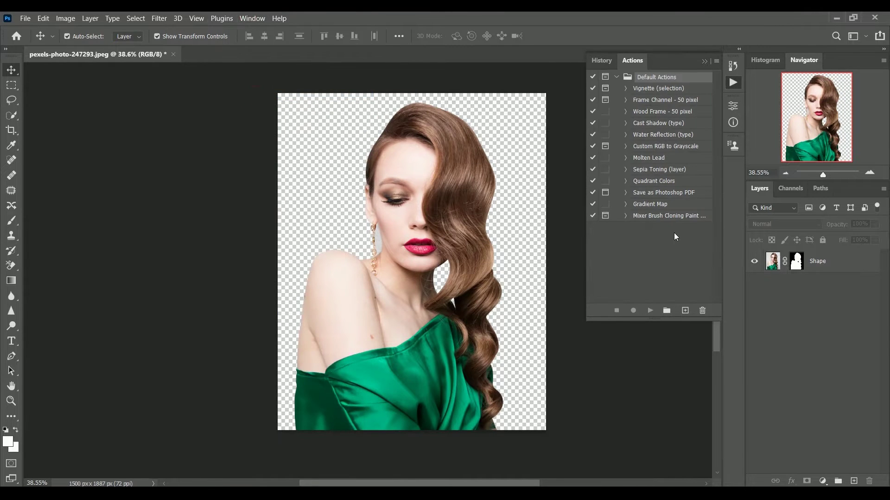
{"action": "left_click", "coordinate": [666, 310]}
{"action": "type", "text": "Ve"}
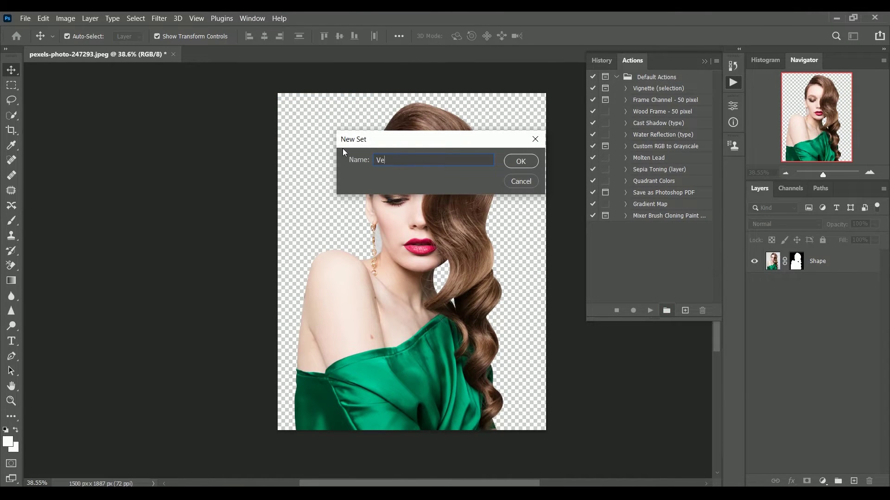
{"action": "type", "text": "ctor Art"}
{"action": "key", "text": "Return"}
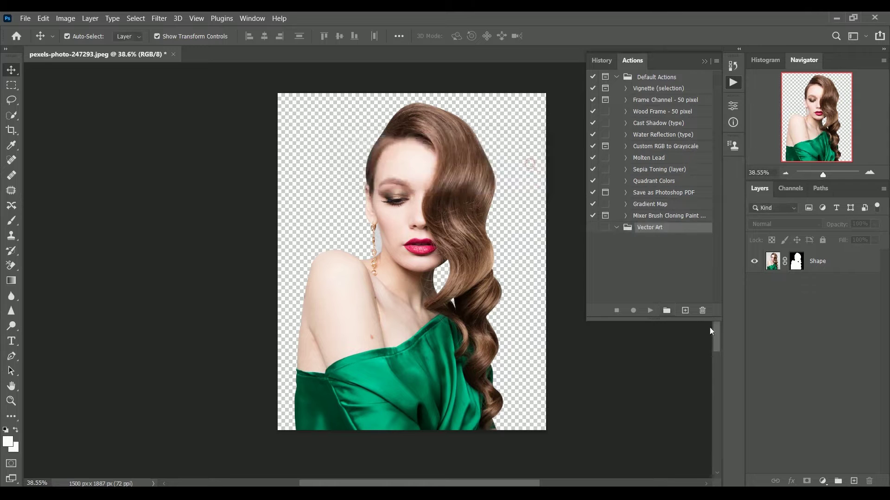
Create an action named "Convert to vector art" in the Vector Art set and start recording it
{"action": "left_click", "coordinate": [685, 311]}
{"action": "type", "text": "Convert to vector art"}
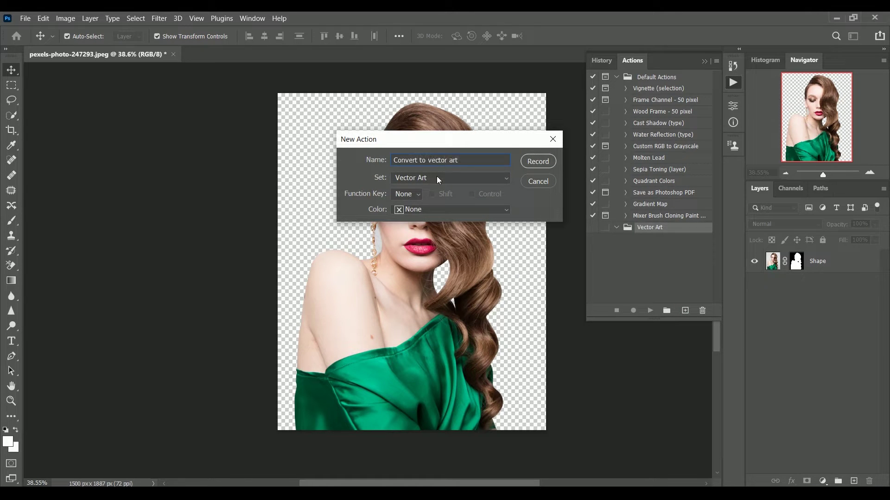
{"action": "left_click", "coordinate": [535, 167]}
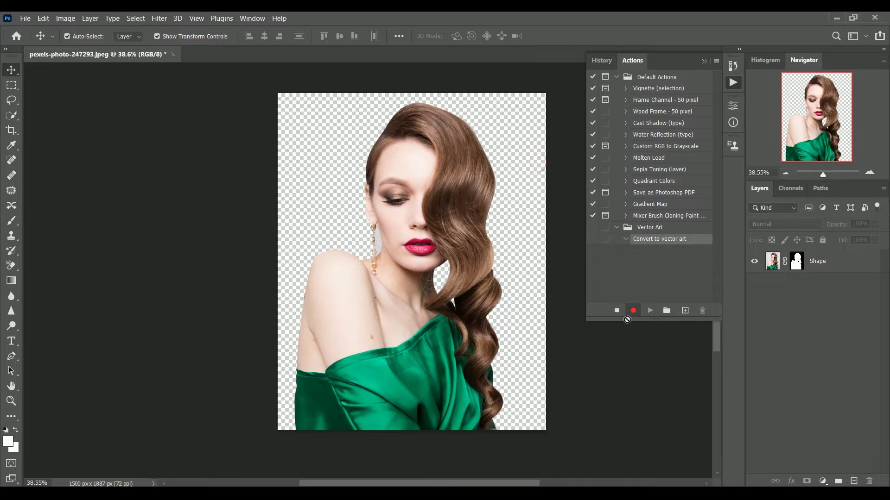
{"action": "left_click", "coordinate": [704, 61]}
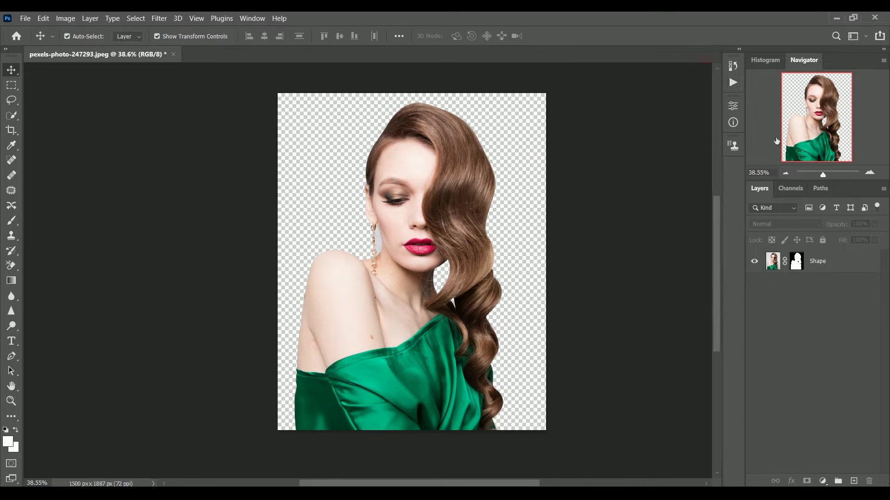
Convert the Shape layer to a smart object
{"action": "left_click", "coordinate": [849, 272]}
{"action": "right_click", "coordinate": [839, 268]}
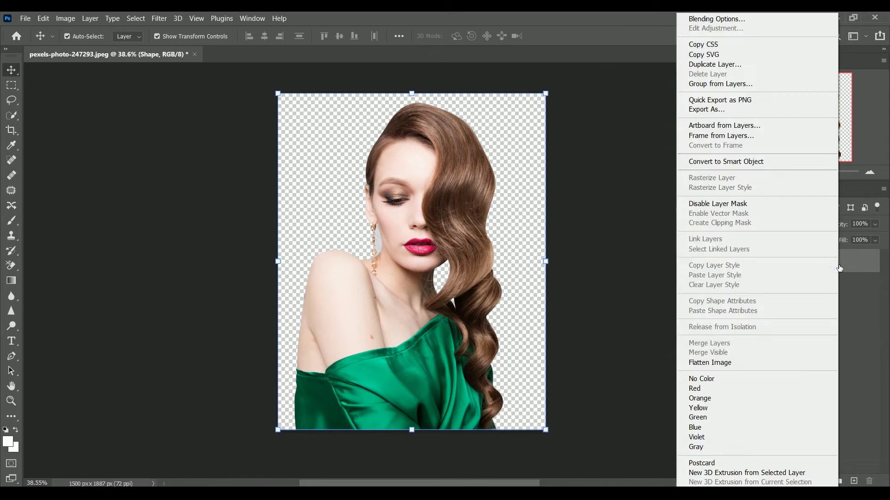
{"action": "left_click", "coordinate": [759, 163]}
Add a Hue/Saturation adjustment layer above Shape with the saturation at -100
{"action": "left_click", "coordinate": [822, 482]}
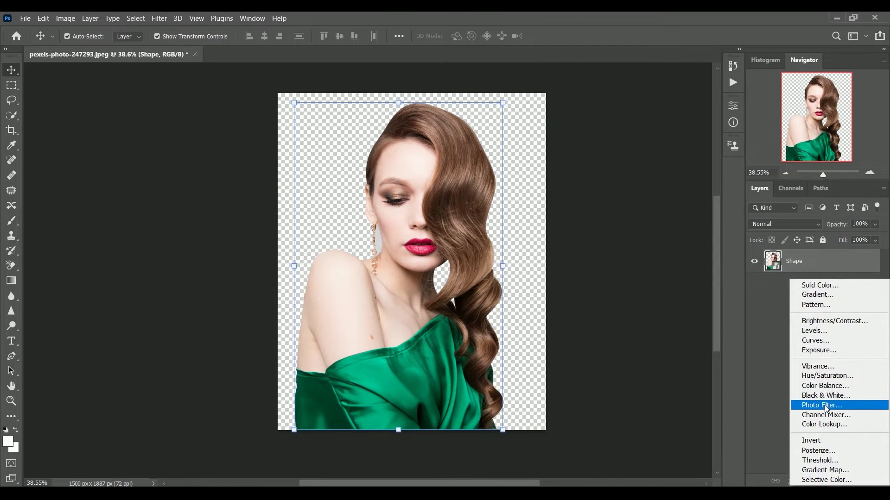
{"action": "left_click", "coordinate": [820, 375]}
{"action": "left_click_drag", "start_coordinate": [651, 207], "coordinate": [580, 206]}
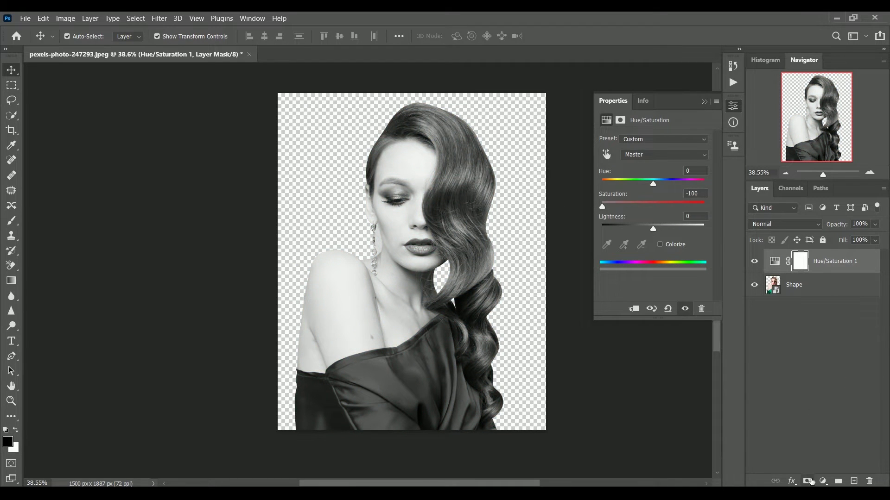
Add a Solid Color fill layer in an olive tone above the Hue/Saturation adjustment
{"action": "left_click", "coordinate": [823, 482]}
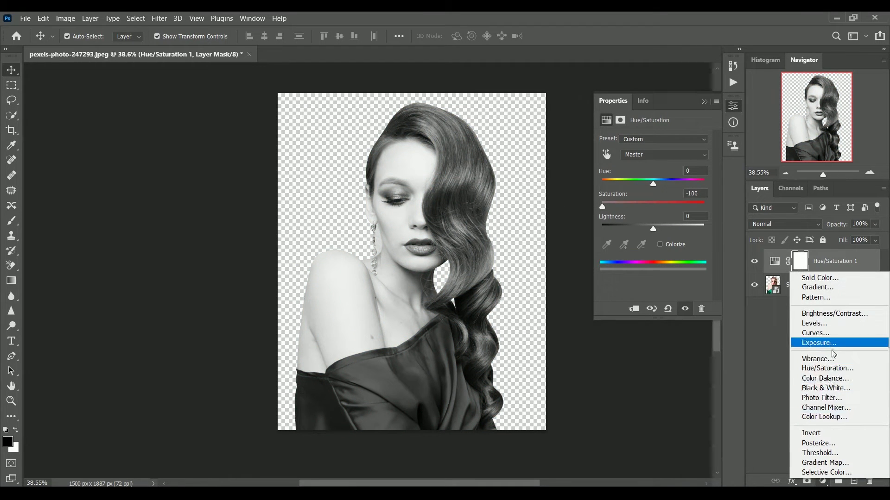
{"action": "left_click", "coordinate": [822, 278]}
{"action": "left_click", "coordinate": [576, 223]}
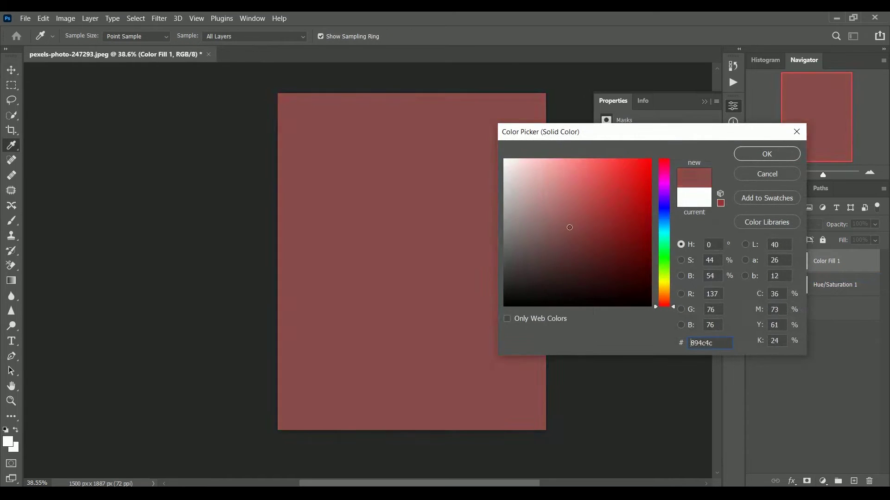
{"action": "left_click", "coordinate": [664, 255]}
{"action": "left_click", "coordinate": [664, 286]}
{"action": "left_click", "coordinate": [767, 154]}
Set the color fill layer's blend mode to Hard Mix
{"action": "left_click", "coordinate": [778, 224]}
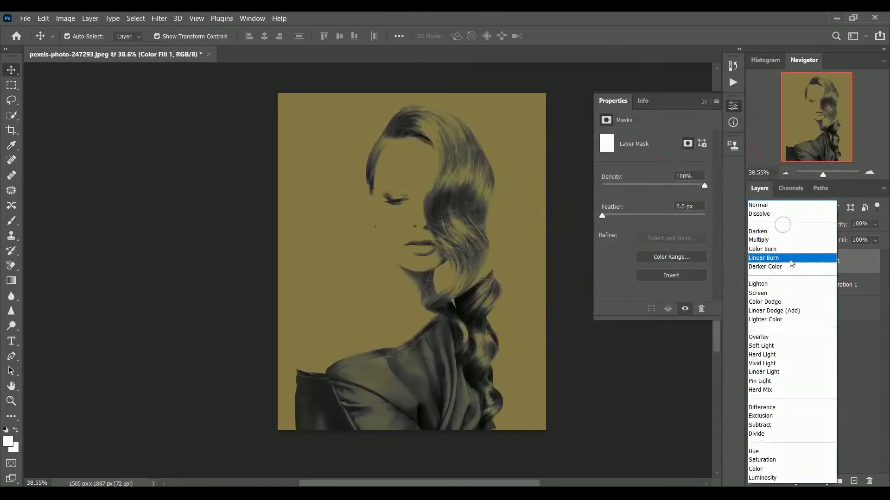
{"action": "left_click", "coordinate": [760, 390]}
{"action": "left_click", "coordinate": [768, 392]}
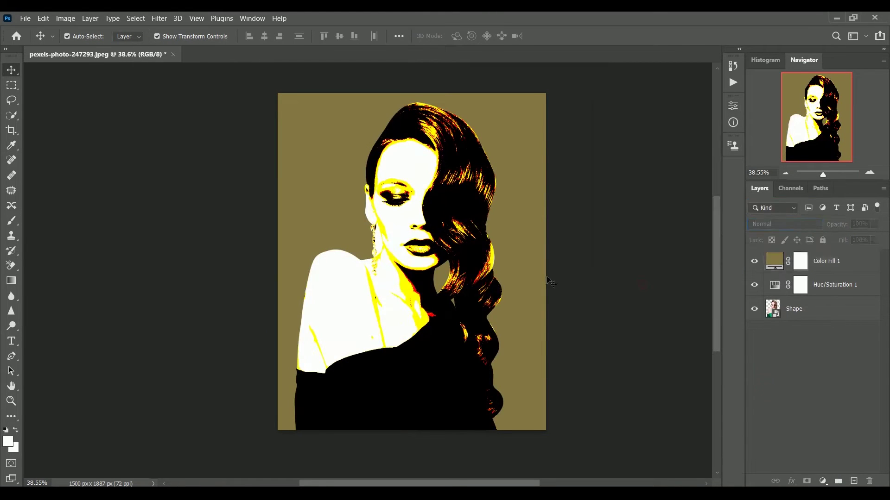
Change the color fill layer's color to the orange-brown 98572c
{"action": "scroll", "coordinate": [351, 184], "scroll_direction": "up", "scroll_amount": 3}
{"action": "scroll", "coordinate": [351, 184], "scroll_direction": "up", "scroll_amount": 3}
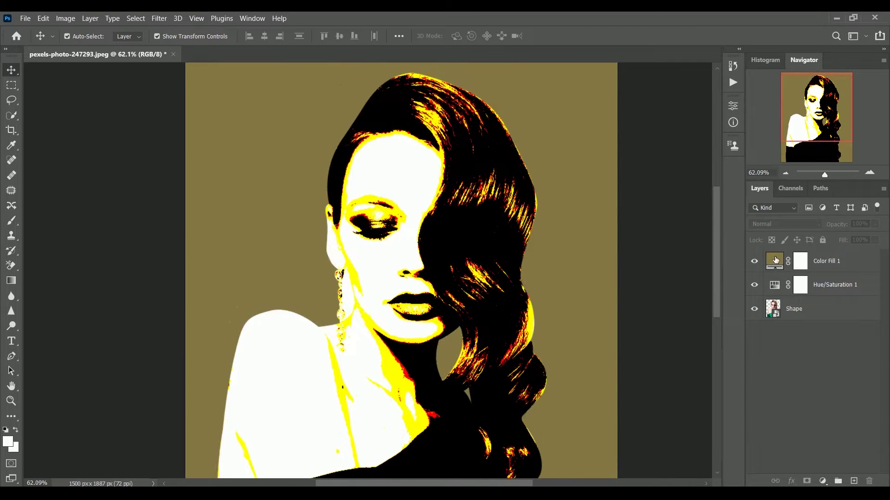
{"action": "double_click", "coordinate": [776, 260]}
{"action": "mouse_move", "coordinate": [576, 228]}
{"action": "left_mouse_down"}
{"action": "mouse_move", "coordinate": [536, 233]}
{"action": "mouse_move", "coordinate": [516, 211]}
{"action": "mouse_move", "coordinate": [509, 177]}
{"action": "mouse_move", "coordinate": [521, 259]}
{"action": "mouse_move", "coordinate": [551, 218]}
{"action": "mouse_move", "coordinate": [602, 234]}
{"action": "mouse_move", "coordinate": [620, 251]}
{"action": "mouse_move", "coordinate": [631, 232]}
{"action": "mouse_move", "coordinate": [590, 265]}
{"action": "mouse_move", "coordinate": [627, 248]}
{"action": "mouse_move", "coordinate": [567, 244]}
{"action": "left_mouse_up"}
{"action": "mouse_move", "coordinate": [655, 287]}
{"action": "left_mouse_down"}
{"action": "mouse_move", "coordinate": [648, 305]}
{"action": "mouse_move", "coordinate": [651, 297]}
{"action": "left_mouse_up"}
{"action": "left_click_drag", "start_coordinate": [581, 232], "coordinate": [610, 219]}
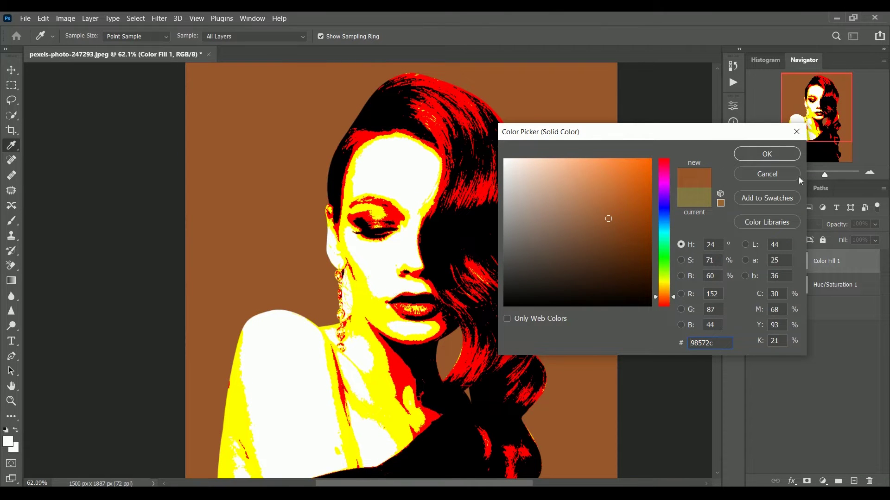
{"action": "left_click", "coordinate": [778, 154]}
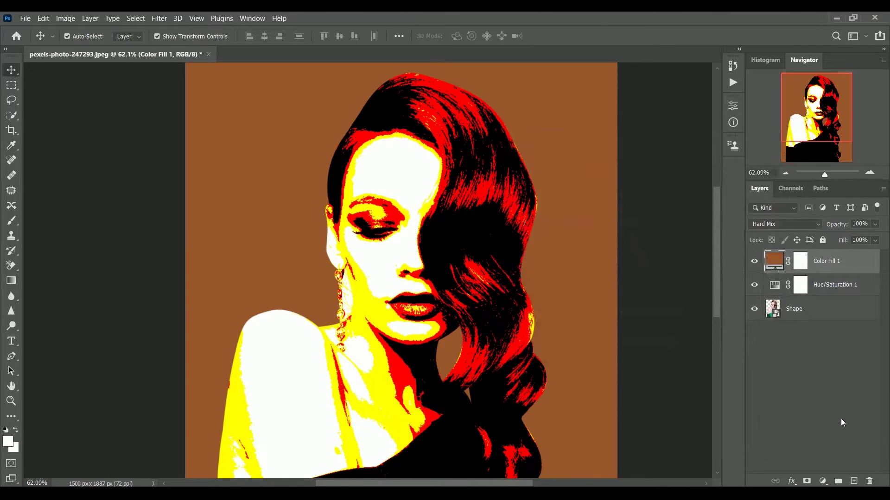
Add a Black & White adjustment layer on top with Blues at 40 and Magentas at 60
{"action": "left_click", "coordinate": [823, 481]}
{"action": "left_click", "coordinate": [833, 386]}
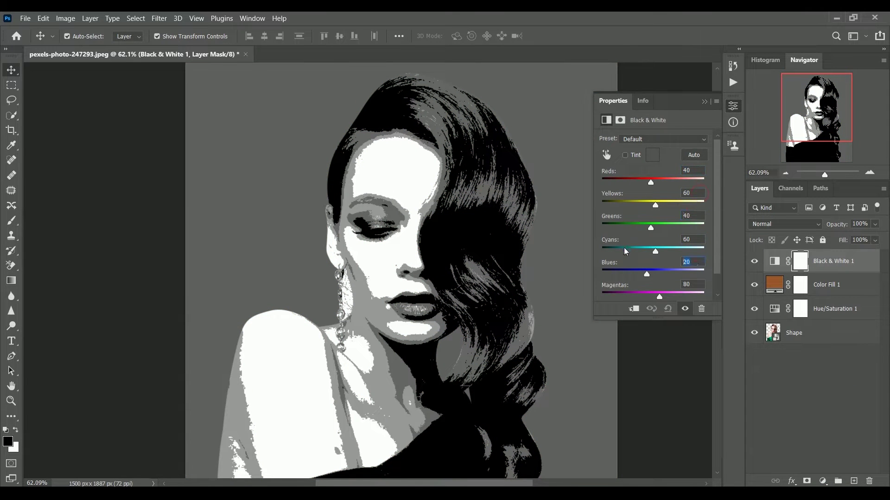
{"action": "type", "text": "40"}
{"action": "key", "text": "Tab"}
{"action": "left_click", "coordinate": [850, 262]}
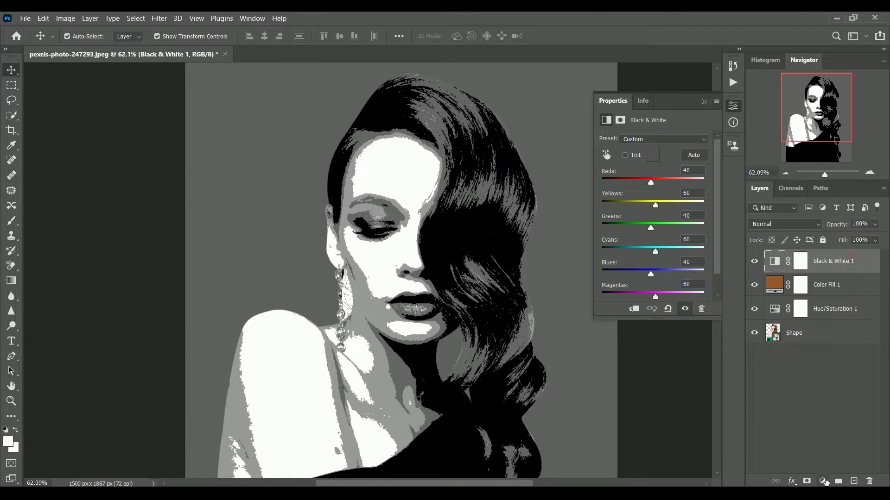
Add a Gradient Map adjustment layer on top and set its darkest color stop to 2a2a2a
{"action": "left_click", "coordinate": [824, 482]}
{"action": "left_click", "coordinate": [825, 463]}
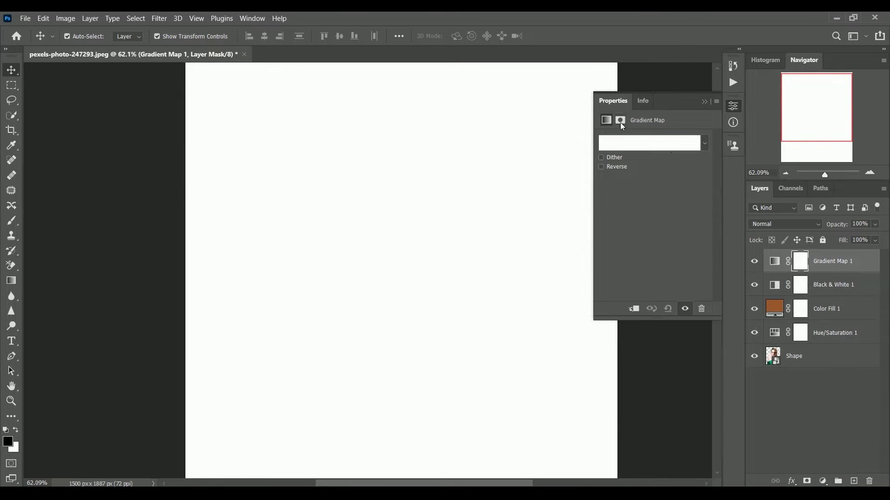
{"action": "left_click", "coordinate": [627, 145]}
{"action": "left_click", "coordinate": [509, 262]}
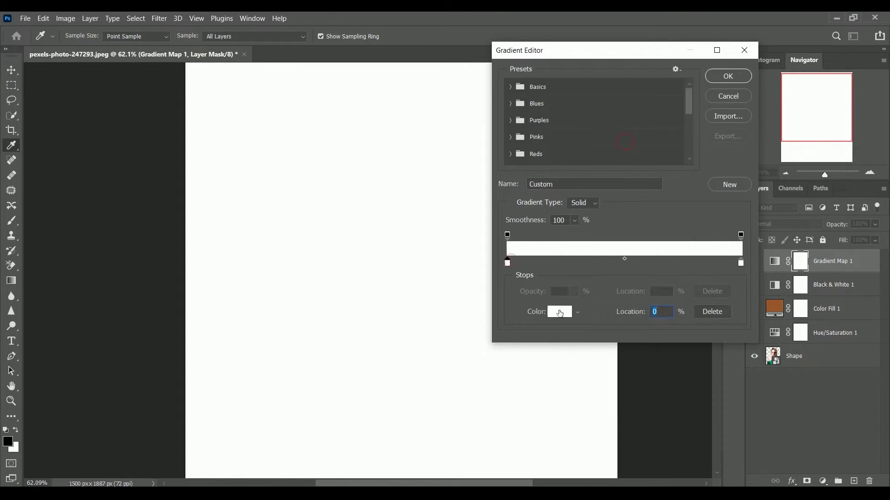
{"action": "left_click", "coordinate": [559, 312]}
{"action": "type", "text": "2b2b2b"}
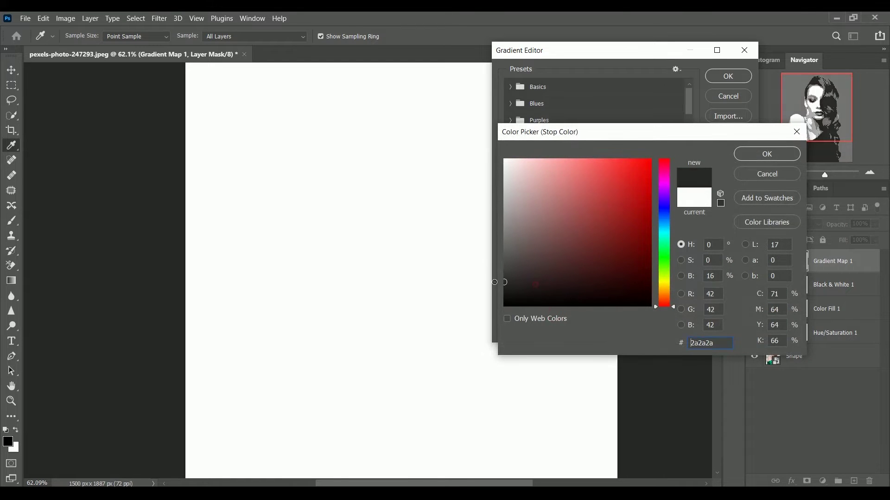
{"action": "left_click", "coordinate": [767, 154]}
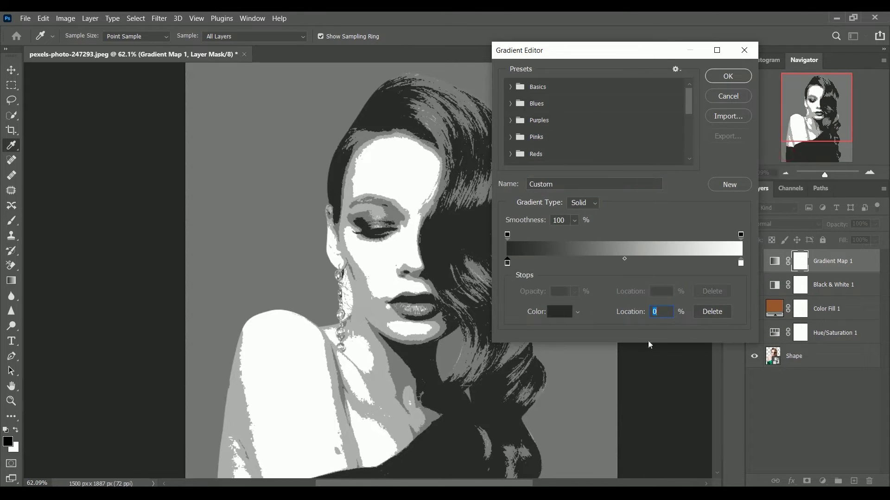
Add two color stops to the gradient, one at 60% and one at 40%
{"action": "left_click", "coordinate": [741, 263]}
{"action": "left_click", "coordinate": [574, 264]}
{"action": "type", "text": "60"}
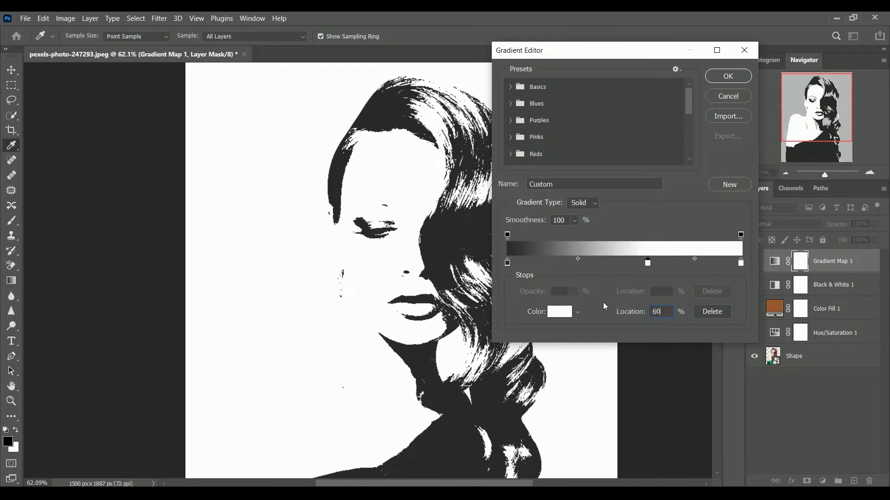
{"action": "left_click", "coordinate": [586, 263]}
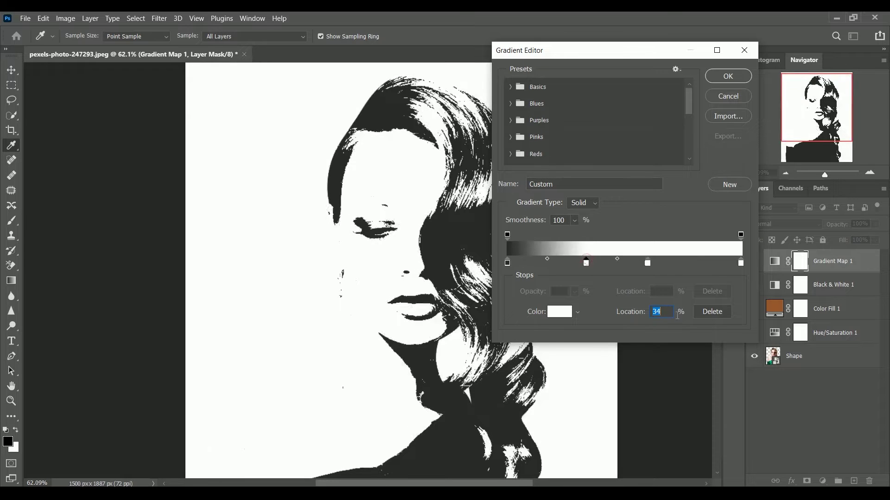
{"action": "type", "text": "40"}
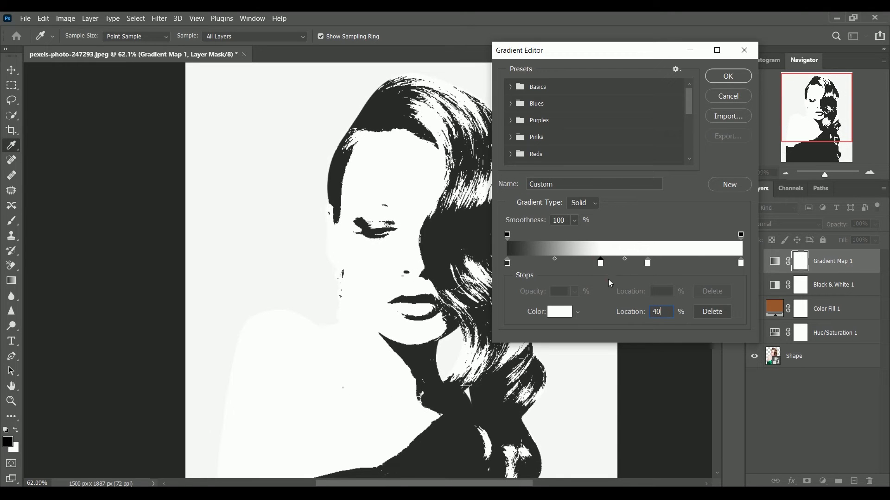
Color the gradient's 40% stop medium green and its 60% stop bright yellow-green
{"action": "left_click", "coordinate": [559, 312]}
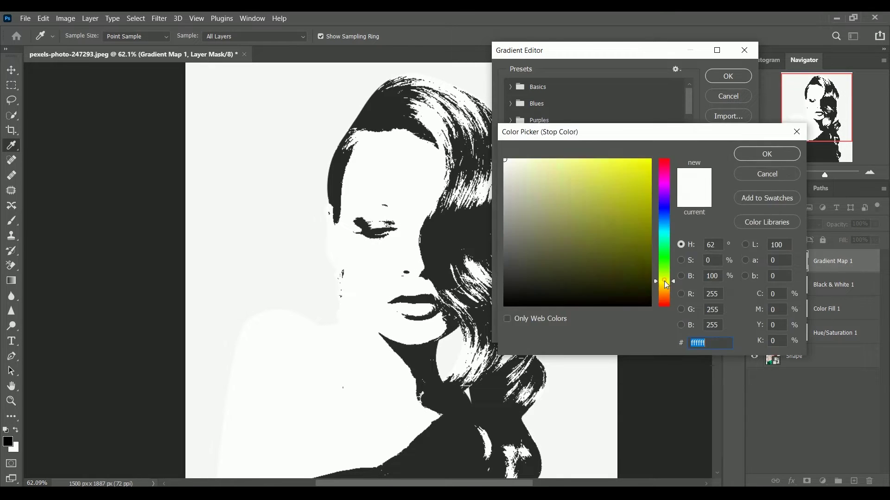
{"action": "left_click_drag", "start_coordinate": [664, 281], "coordinate": [664, 267]}
{"action": "left_click", "coordinate": [585, 218]}
{"action": "left_click", "coordinate": [779, 152]}
{"action": "left_click", "coordinate": [648, 263]}
{"action": "left_click", "coordinate": [560, 312]}
{"action": "left_click", "coordinate": [663, 277]}
{"action": "left_click", "coordinate": [615, 168]}
{"action": "left_click", "coordinate": [766, 154]}
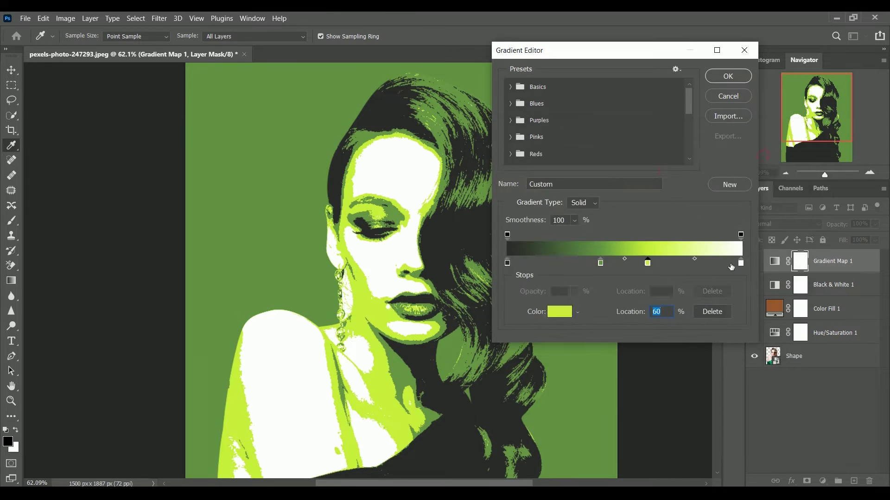
Change the gradient's darkest stop to a very dark green
{"action": "left_click", "coordinate": [507, 263]}
{"action": "left_click", "coordinate": [560, 313]}
{"action": "left_click", "coordinate": [663, 262]}
{"action": "left_click", "coordinate": [594, 272]}
{"action": "left_click", "coordinate": [594, 285]}
{"action": "left_click", "coordinate": [767, 154]}
{"action": "left_click", "coordinate": [648, 263]}
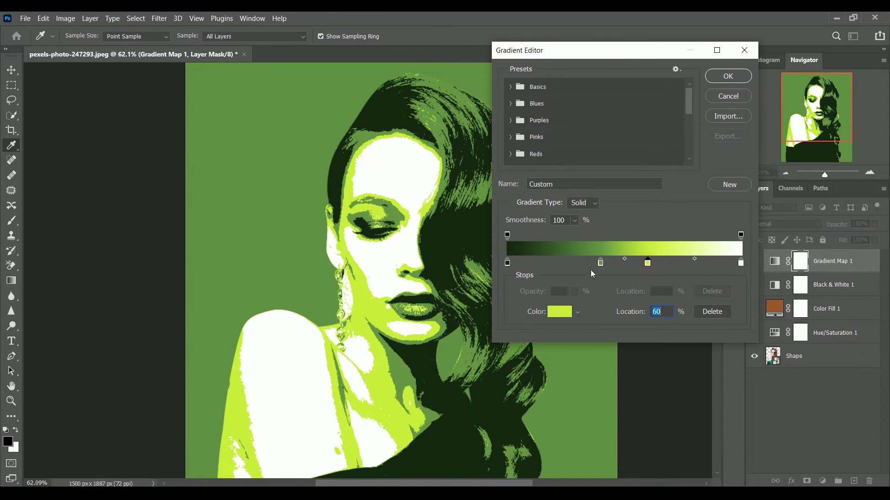
Recolor the gradient's darkest stop to dark navy and its 40% stop to medium blue
{"action": "left_click", "coordinate": [507, 263]}
{"action": "left_click", "coordinate": [560, 312]}
{"action": "left_click", "coordinate": [663, 219]}
{"action": "left_click", "coordinate": [601, 262]}
{"action": "left_click", "coordinate": [767, 154]}
{"action": "left_click", "coordinate": [600, 263]}
{"action": "left_click", "coordinate": [560, 312]}
Recolor the gradient's 60% stop to bright cyan and accept the gradient
{"action": "left_click", "coordinate": [647, 263]}
{"action": "left_click", "coordinate": [560, 312]}
{"action": "left_click", "coordinate": [663, 232]}
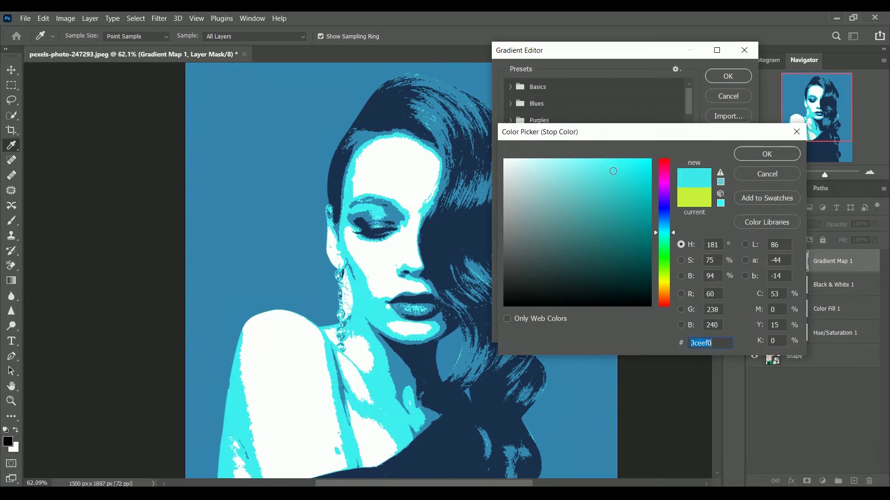
{"action": "left_click", "coordinate": [618, 166]}
{"action": "left_click", "coordinate": [766, 154]}
{"action": "left_click", "coordinate": [734, 77]}
Apply a Shadows/Highlights adjustment to the Shape layer, adjusting the shadows amount and raising the highlights amount
{"action": "left_click", "coordinate": [791, 377]}
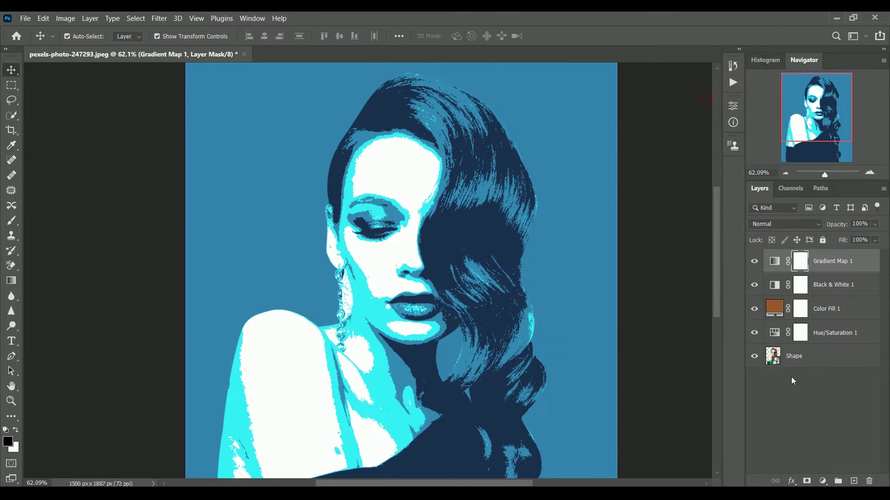
{"action": "left_click", "coordinate": [821, 393]}
{"action": "key", "text": "ctrl+0"}
{"action": "left_click", "coordinate": [471, 97]}
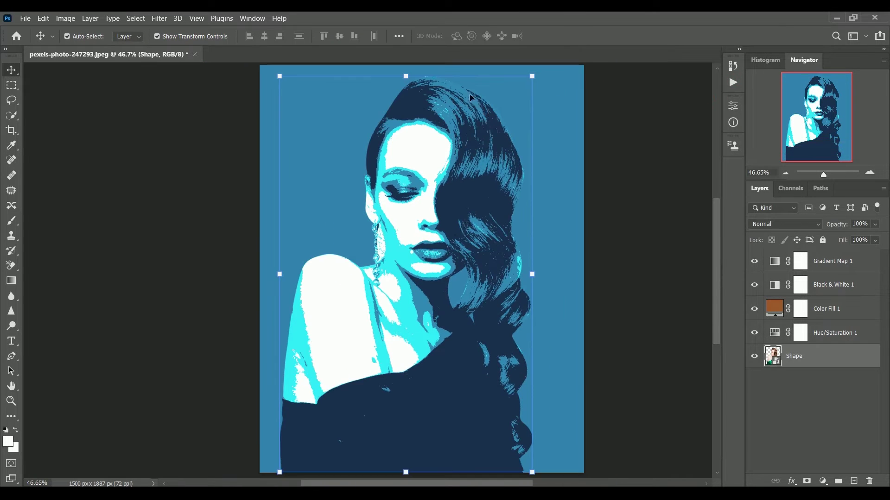
{"action": "left_click", "coordinate": [65, 18]}
{"action": "mouse_move", "coordinate": [81, 44]}
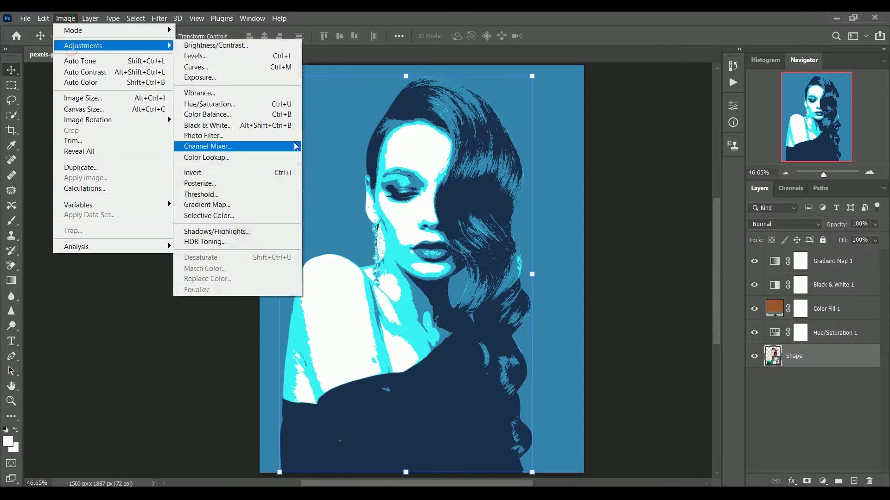
{"action": "left_click", "coordinate": [228, 232]}
{"action": "left_click_drag", "start_coordinate": [627, 90], "coordinate": [645, 89]}
{"action": "left_click_drag", "start_coordinate": [627, 119], "coordinate": [625, 119]}
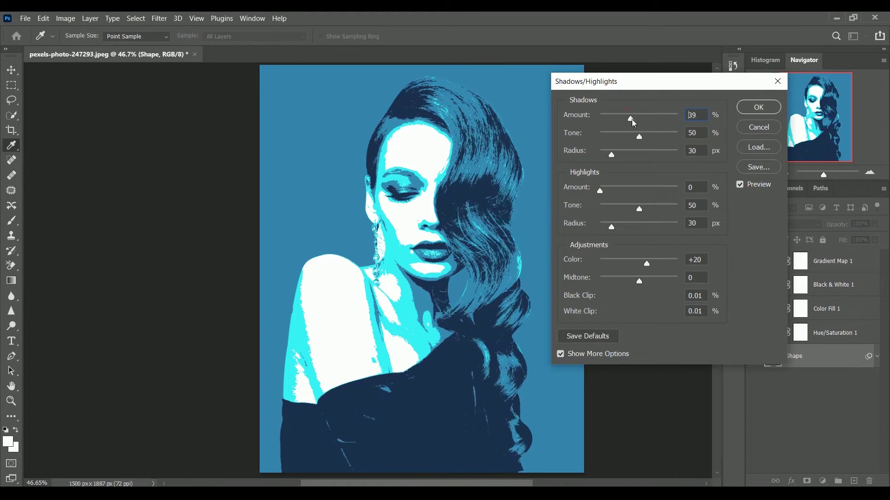
{"action": "left_click_drag", "start_coordinate": [600, 191], "coordinate": [621, 193]}
{"action": "left_click_drag", "start_coordinate": [626, 119], "coordinate": [626, 133]}
{"action": "left_click", "coordinate": [744, 111]}
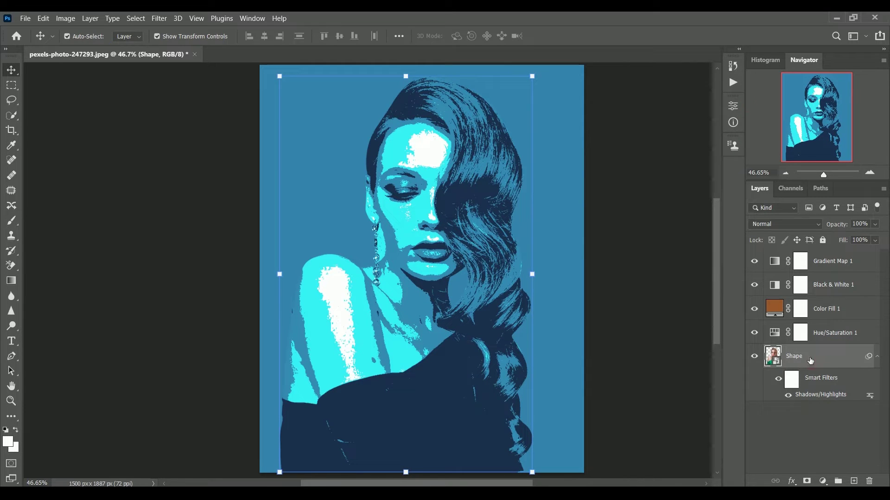
Apply the Oil Paint filter to the Shape layer with Stylization about 5.6, Scale 10, Bristle Detail 10 and lighting off
{"action": "left_click", "coordinate": [159, 20]}
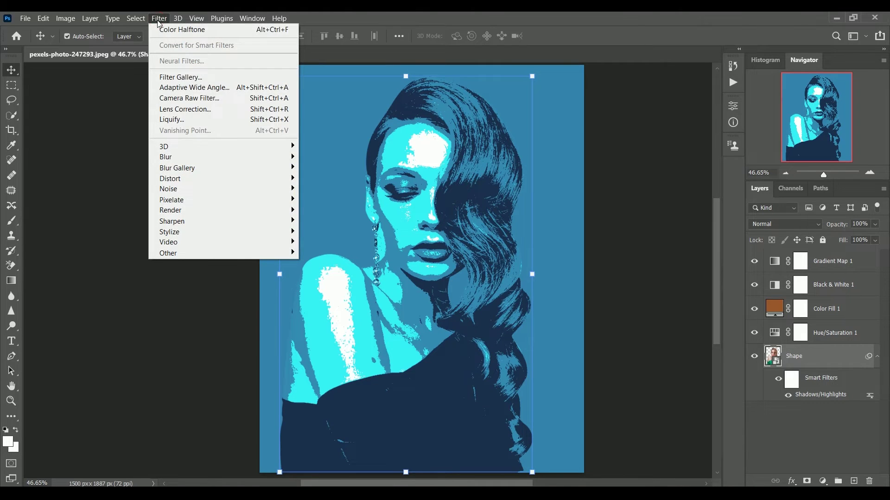
{"action": "left_click", "coordinate": [203, 234]}
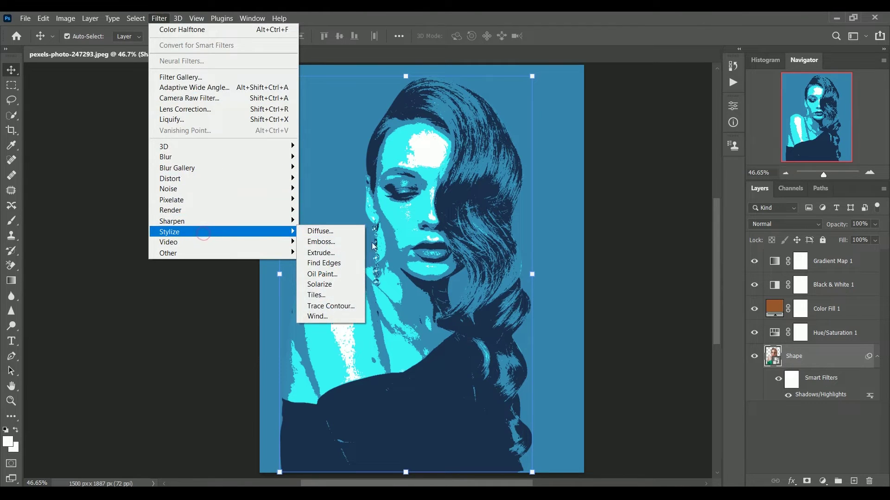
{"action": "left_click", "coordinate": [333, 274]}
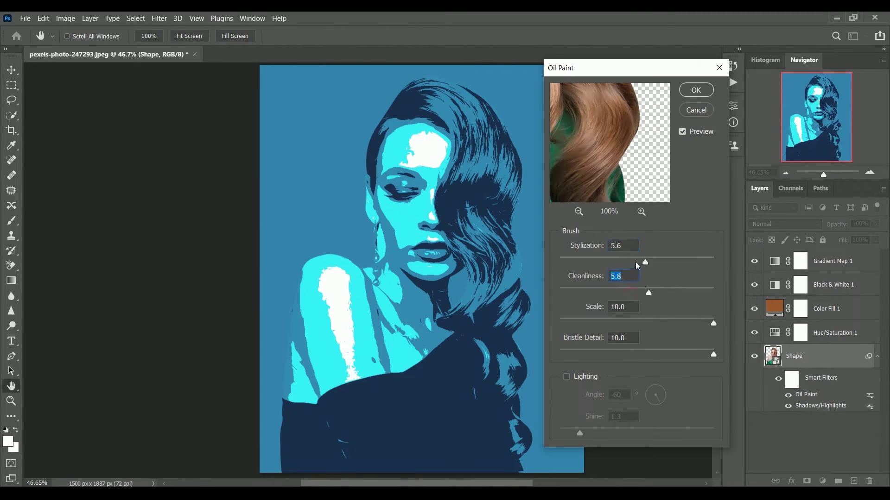
{"action": "left_click_drag", "start_coordinate": [622, 263], "coordinate": [643, 260]}
{"action": "left_click_drag", "start_coordinate": [649, 293], "coordinate": [679, 293]}
{"action": "left_click", "coordinate": [696, 90]}
{"action": "key", "text": "v"}
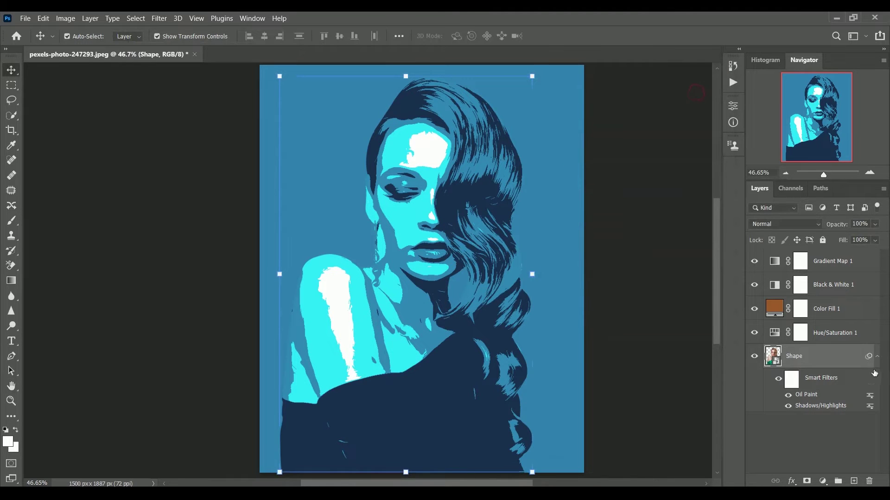
Collapse the Shape layer's smart filters and rename the layer as High Detailed
{"action": "left_click", "coordinate": [877, 356]}
{"action": "double_click", "coordinate": [811, 356]}
{"action": "type", "text": "High Detail"}
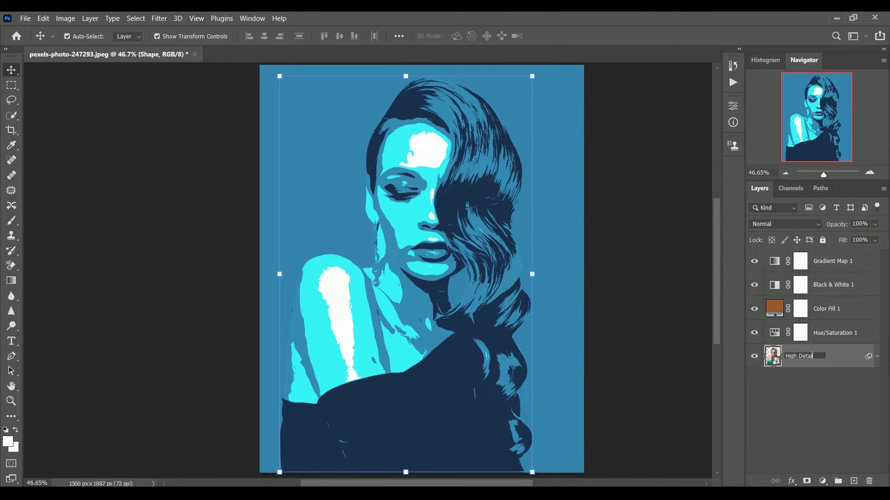
{"action": "type", "text": "ed"}
{"action": "key", "text": "Return"}
Duplicate the High Detailed layer, name the copy Low Detailed and place it below High Detailed
{"action": "key", "text": "ctrl+j"}
{"action": "double_click", "coordinate": [829, 356]}
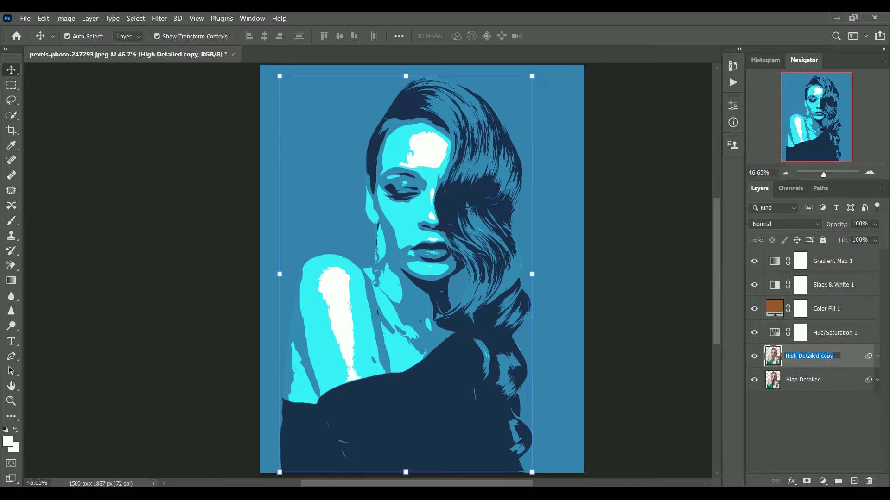
{"action": "type", "text": "Low Detailed"}
{"action": "key", "text": "Return"}
{"action": "left_click_drag", "start_coordinate": [818, 381], "coordinate": [823, 364]}
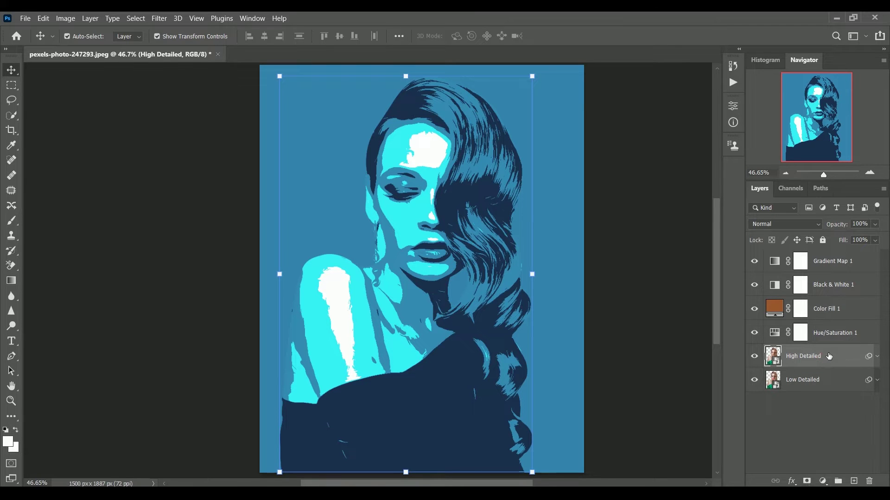
Add a layer mask to High Detailed and reapply Oil Paint with Stylization and Cleanliness at 10
{"action": "left_click", "coordinate": [805, 482]}
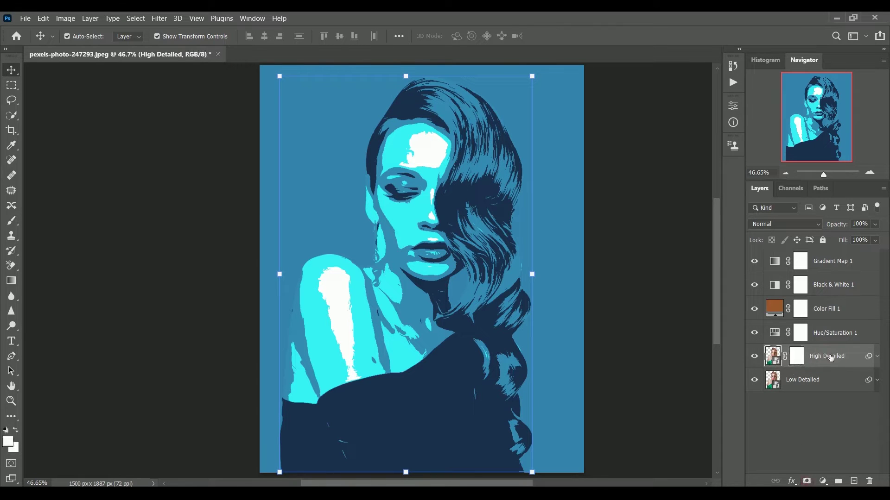
{"action": "key", "text": "ctrl+alt+f"}
{"action": "key", "text": "Tab"}
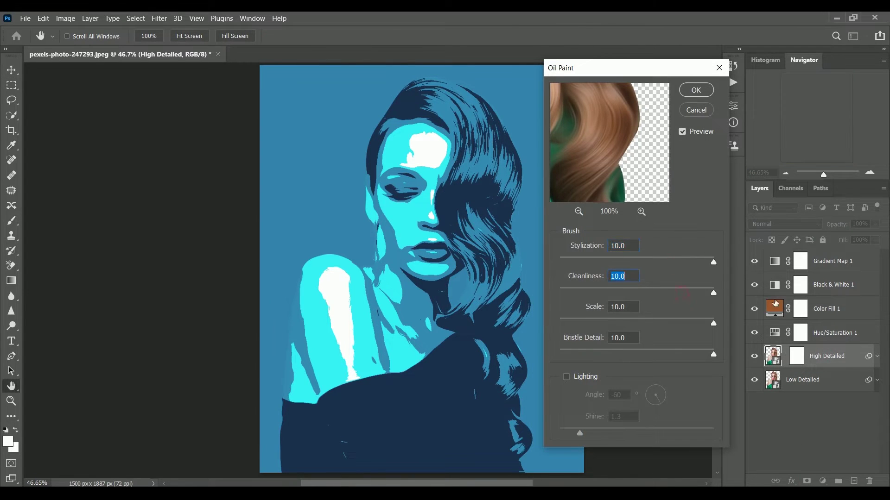
{"action": "left_click", "coordinate": [696, 90]}
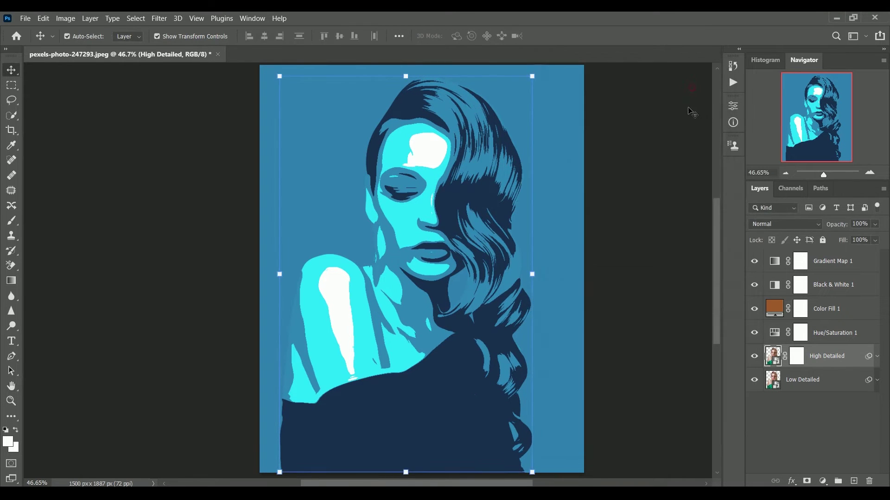
Change the Hard Mix color fill layer's color to the muted brown 9a7a64
{"action": "left_click", "coordinate": [778, 315]}
{"action": "double_click", "coordinate": [772, 310]}
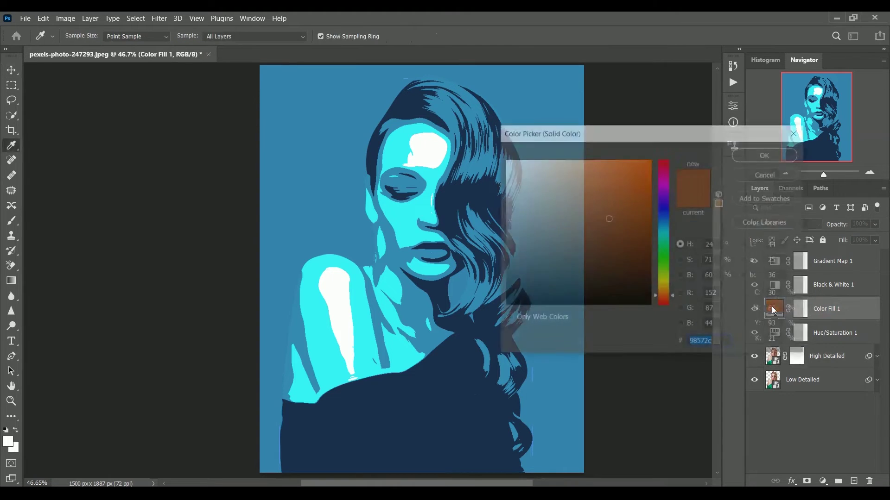
{"action": "left_click_drag", "start_coordinate": [630, 139], "coordinate": [692, 124]}
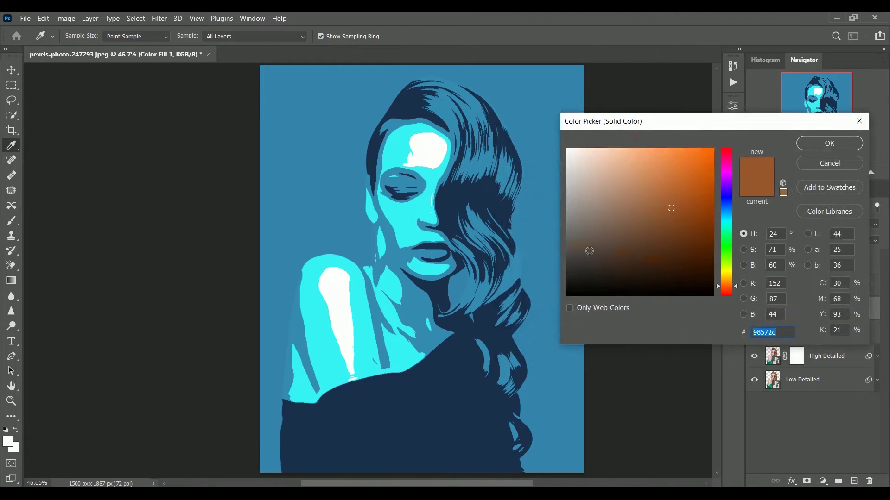
{"action": "mouse_move", "coordinate": [649, 206]}
{"action": "left_mouse_down"}
{"action": "mouse_move", "coordinate": [612, 197]}
{"action": "mouse_move", "coordinate": [609, 209]}
{"action": "mouse_move", "coordinate": [618, 206]}
{"action": "left_mouse_up"}
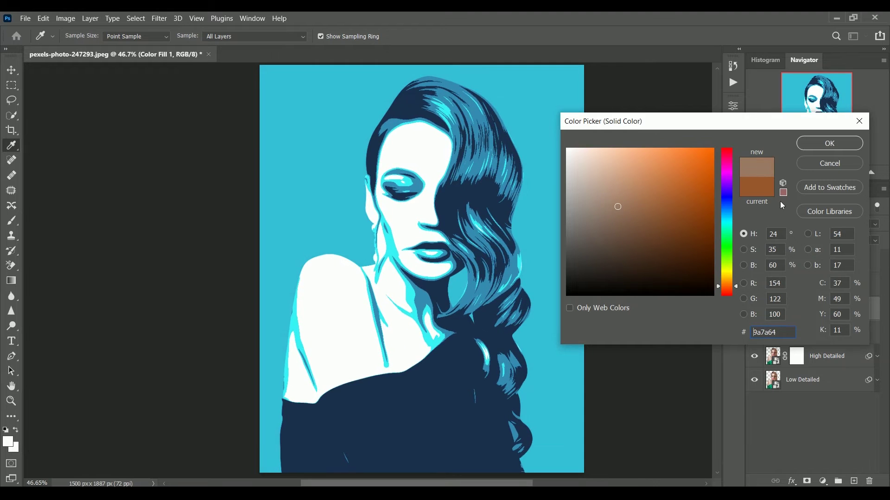
{"action": "left_click", "coordinate": [844, 143]}
Add a white ffffff Solid Color fill layer directly above the Low Detailed layer
{"action": "left_click", "coordinate": [806, 379]}
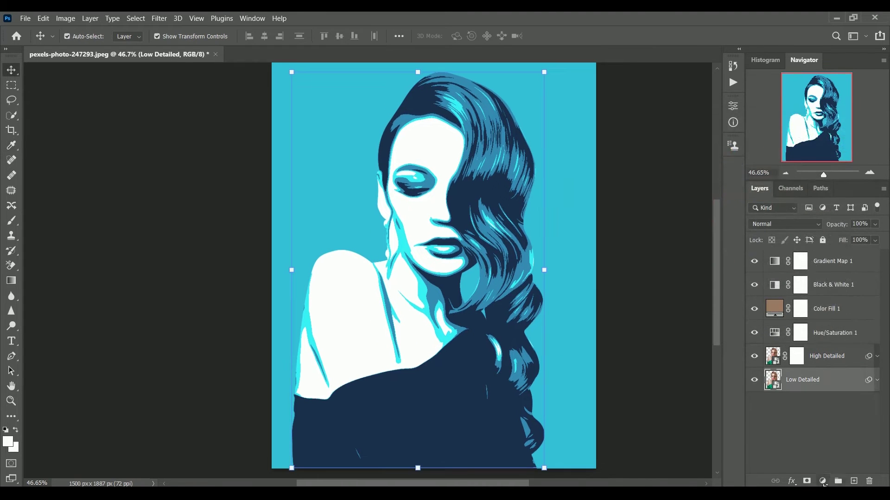
{"action": "left_click", "coordinate": [823, 481]}
{"action": "left_click", "coordinate": [816, 284]}
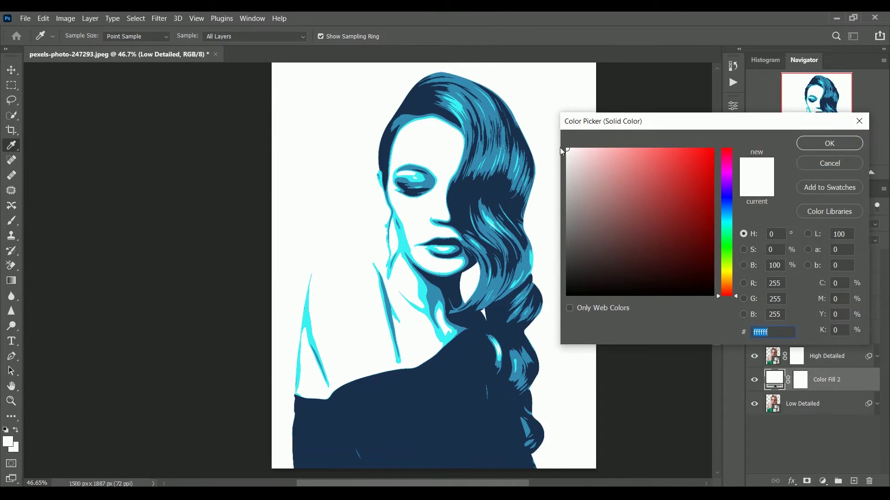
{"action": "left_click", "coordinate": [837, 148]}
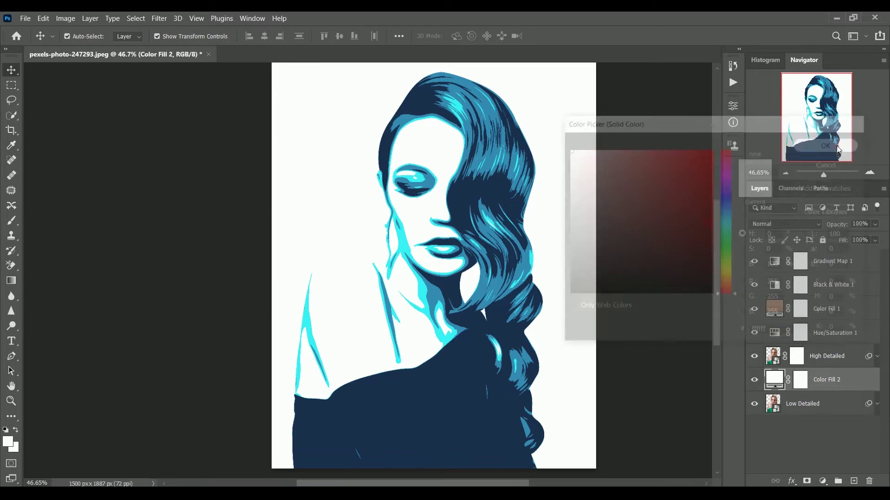
Convert the white fill layer to a smart object and rename it as the paper layer
{"action": "right_click", "coordinate": [836, 383]}
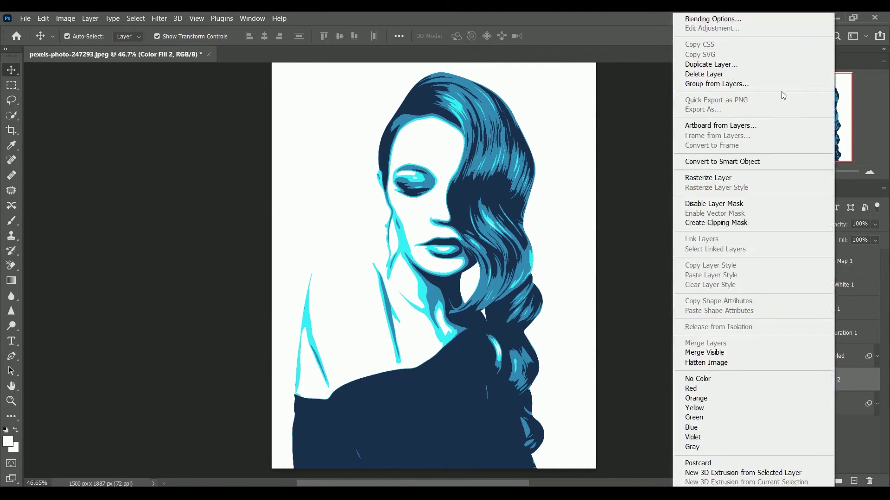
{"action": "left_click", "coordinate": [768, 164]}
{"action": "double_click", "coordinate": [800, 380]}
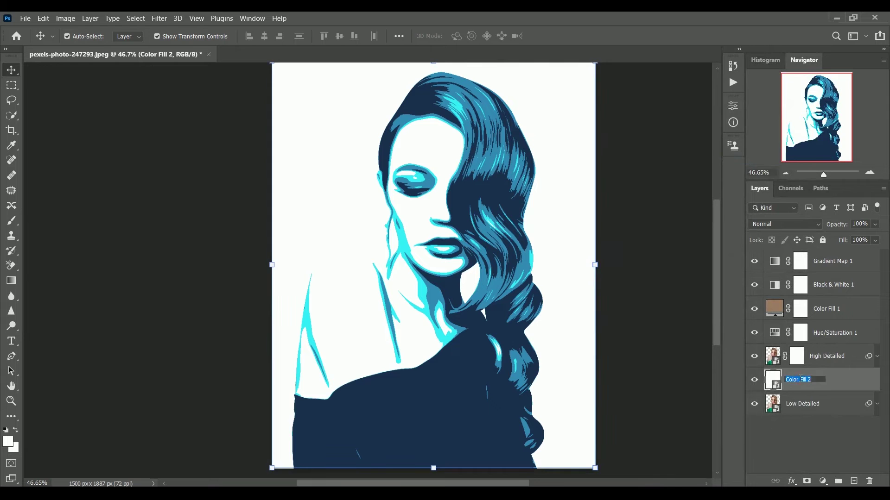
{"action": "type", "text": "Paper twe"}
{"action": "key", "text": "Return"}
Apply the Note Paper filter from the Sketch gallery to the paper layer, lowering Relief to 6
{"action": "left_click", "coordinate": [158, 18]}
{"action": "left_click", "coordinate": [187, 76]}
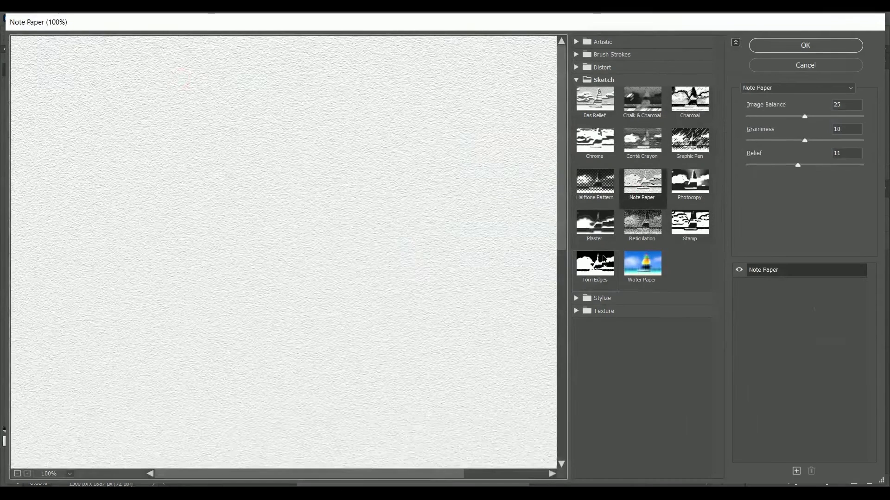
{"action": "left_click", "coordinate": [598, 184]}
{"action": "left_click", "coordinate": [629, 191]}
{"action": "left_click_drag", "start_coordinate": [797, 167], "coordinate": [773, 167]}
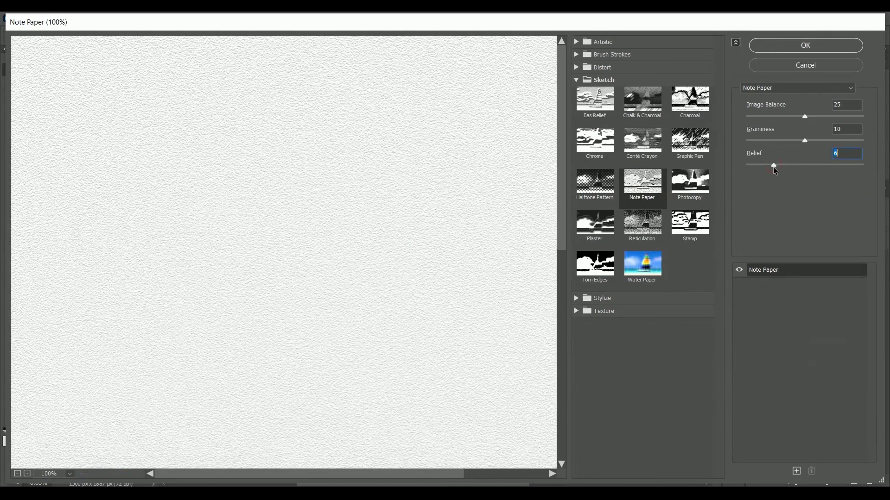
{"action": "left_click_drag", "start_coordinate": [805, 141], "coordinate": [810, 117]}
{"action": "left_click", "coordinate": [813, 46]}
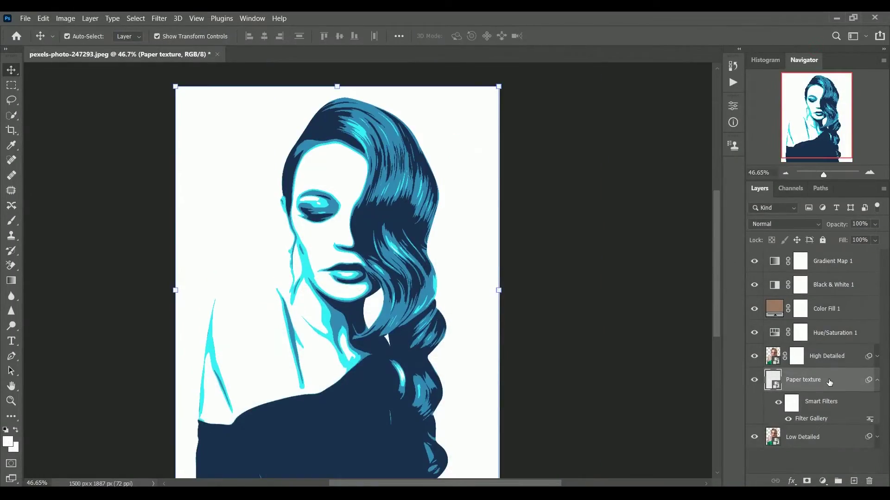
Recolor the fill inside the Paper texture smart object to light gray, saving and closing its contents
{"action": "double_click", "coordinate": [771, 377]}
{"action": "left_click", "coordinate": [7, 441]}
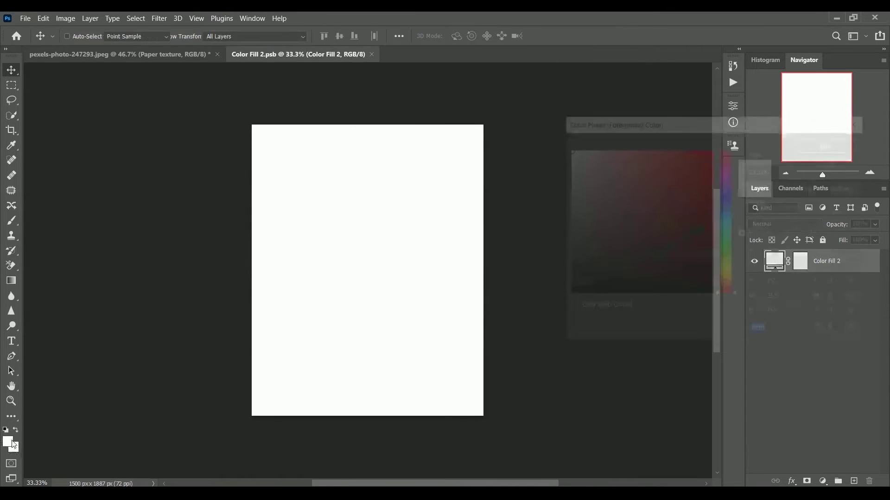
{"action": "left_click_drag", "start_coordinate": [577, 157], "coordinate": [527, 161]}
{"action": "left_click", "coordinate": [819, 146]}
{"action": "key", "text": "alt+BackSpace"}
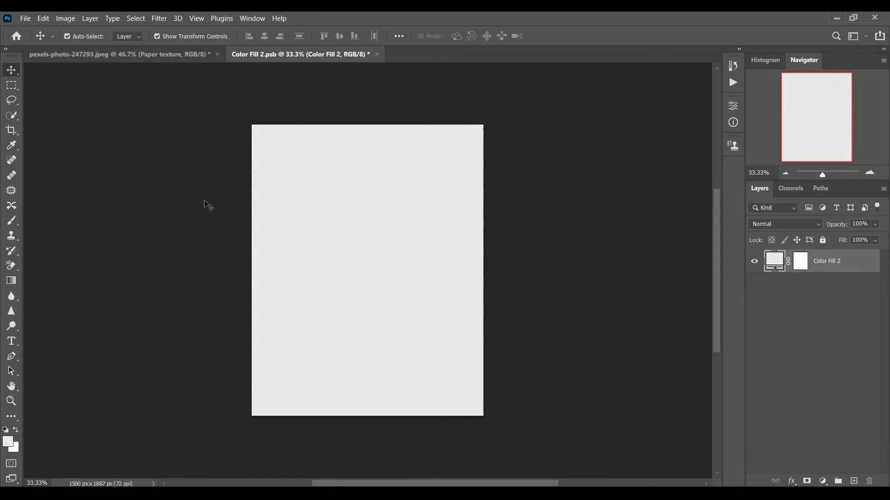
{"action": "key", "text": "ctrl+s"}
{"action": "key", "text": "ctrl+w"}
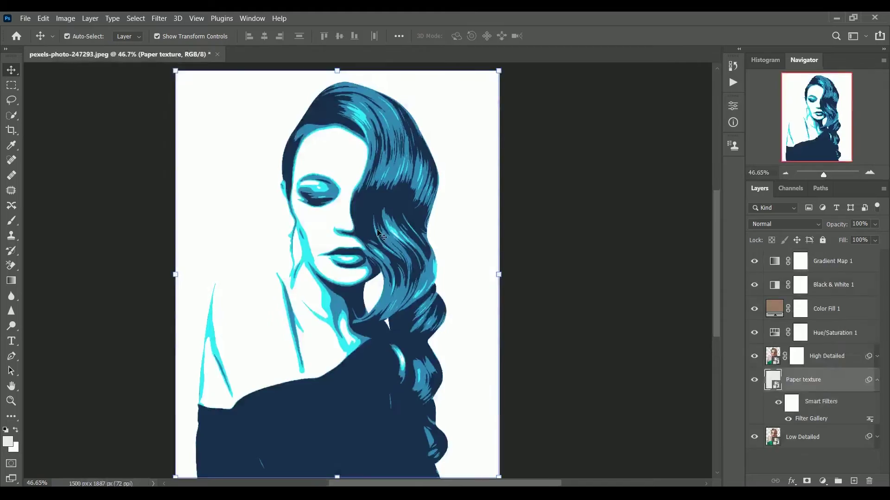
Move the Paper texture layer to the top of the stack and set its blend mode to Multiply
{"action": "left_click_drag", "start_coordinate": [822, 380], "coordinate": [814, 251]}
{"action": "left_click", "coordinate": [800, 224]}
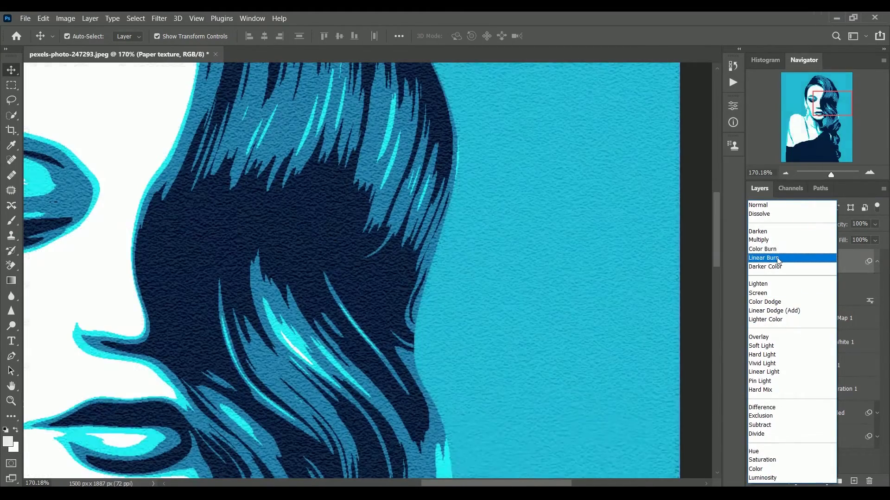
{"action": "left_click", "coordinate": [769, 240]}
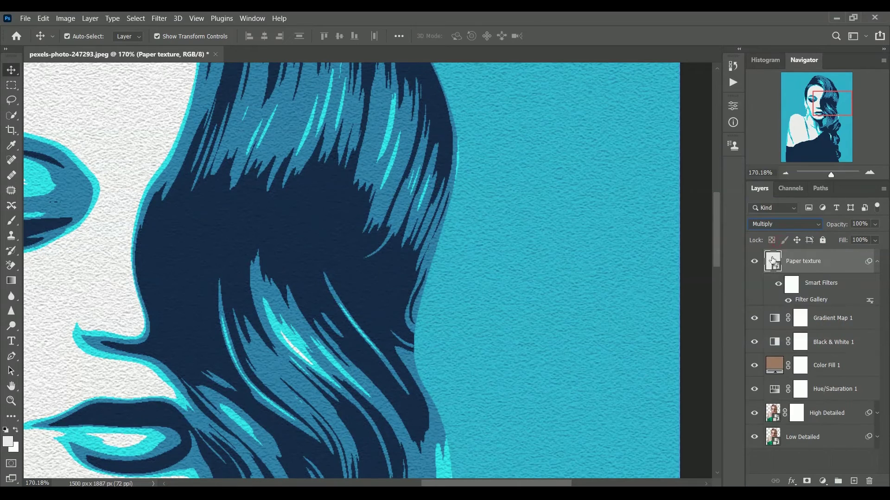
{"action": "left_click", "coordinate": [878, 262]}
{"action": "key", "text": "ctrl+0"}
{"action": "left_click", "coordinate": [798, 435]}
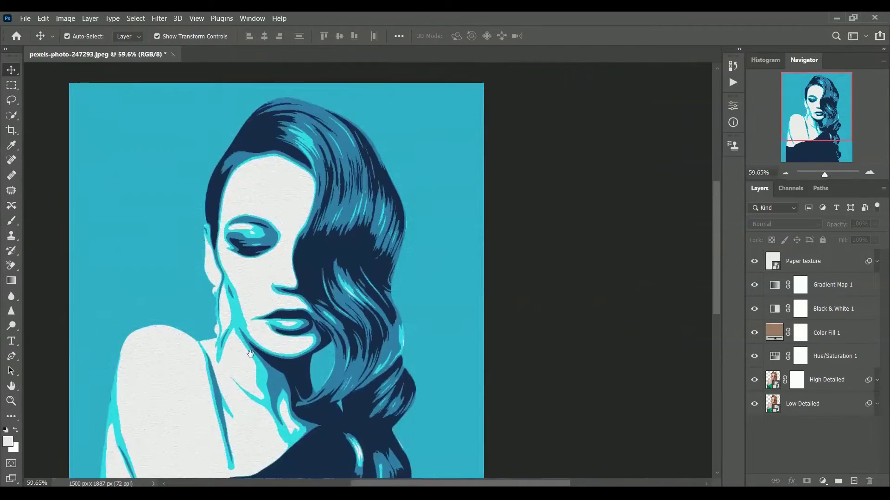
Add a Gradient fill layer using the Black, White preset with Radial style and Reverse off, so black sits in the center
{"action": "left_click", "coordinate": [832, 386]}
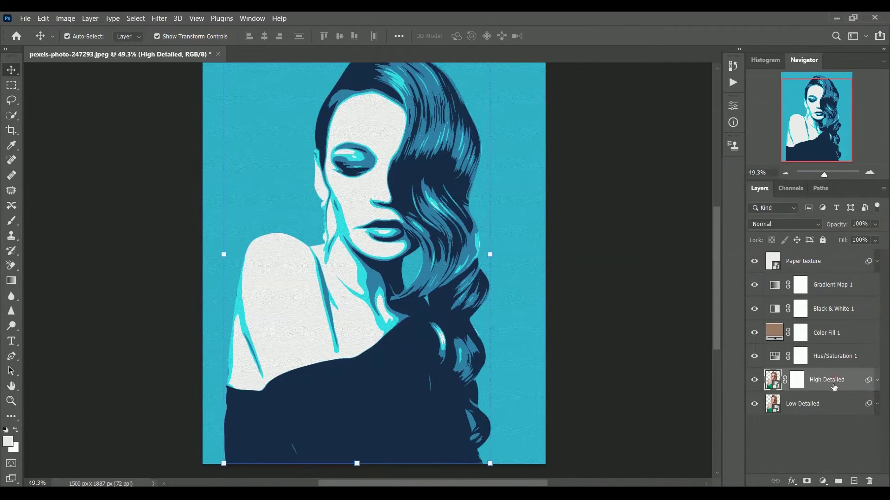
{"action": "left_click", "coordinate": [825, 481]}
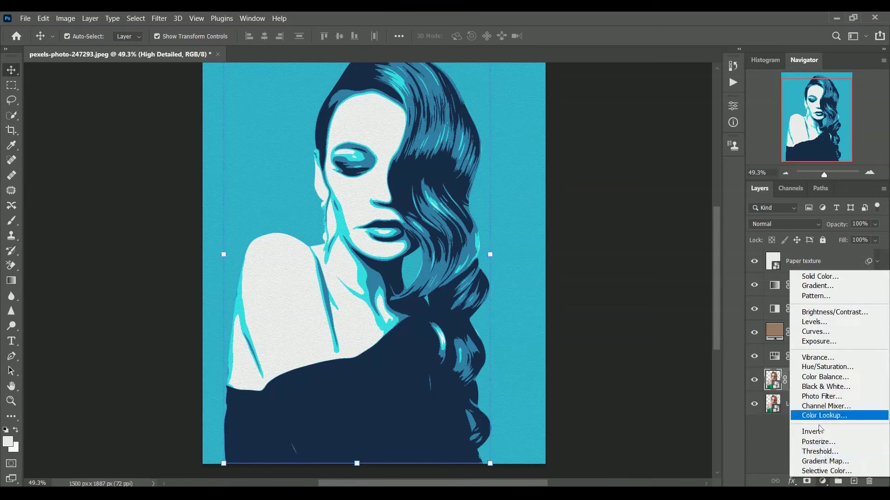
{"action": "left_click", "coordinate": [806, 291]}
{"action": "left_click", "coordinate": [563, 106]}
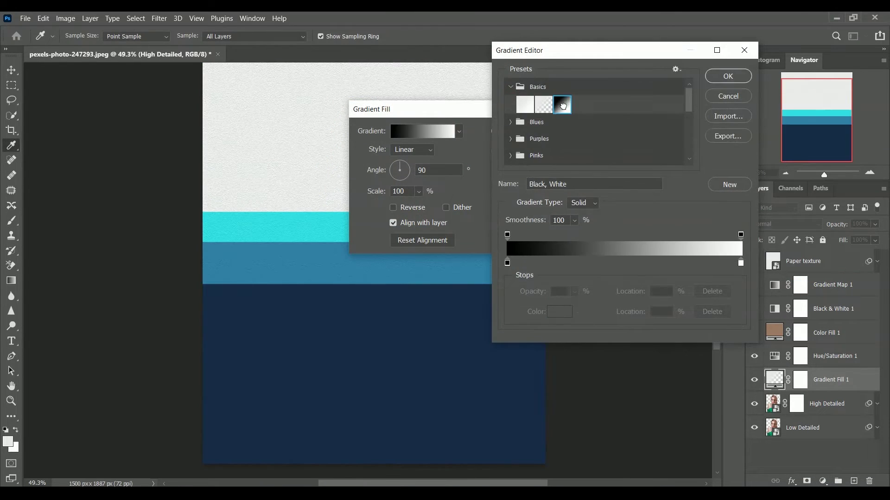
{"action": "left_click", "coordinate": [728, 76]}
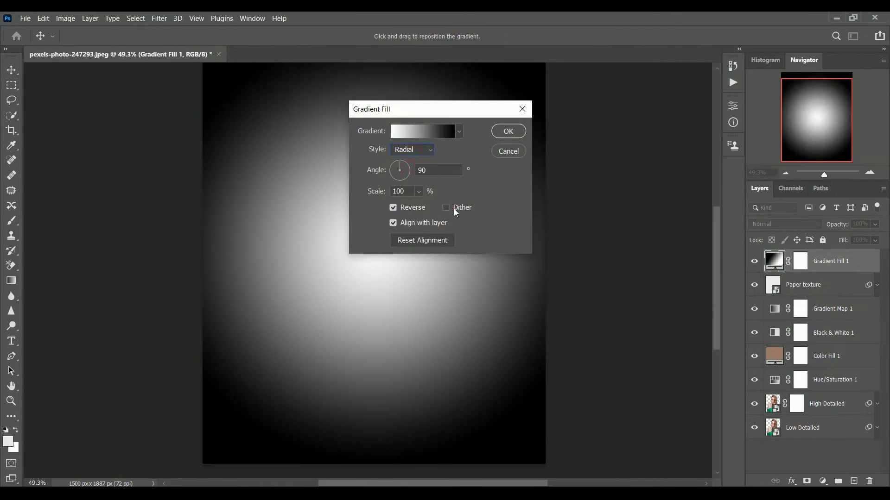
{"action": "left_click", "coordinate": [393, 207]}
{"action": "left_click", "coordinate": [508, 132]}
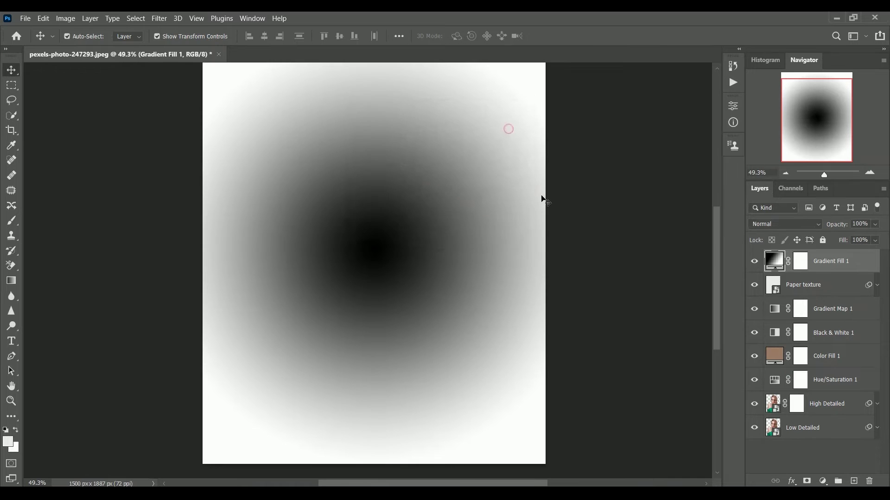
Convert the gradient fill layer to a smart object and apply Color Halftone with Max. Radius 30 pixels and all screen angles 0
{"action": "right_click", "coordinate": [837, 264]}
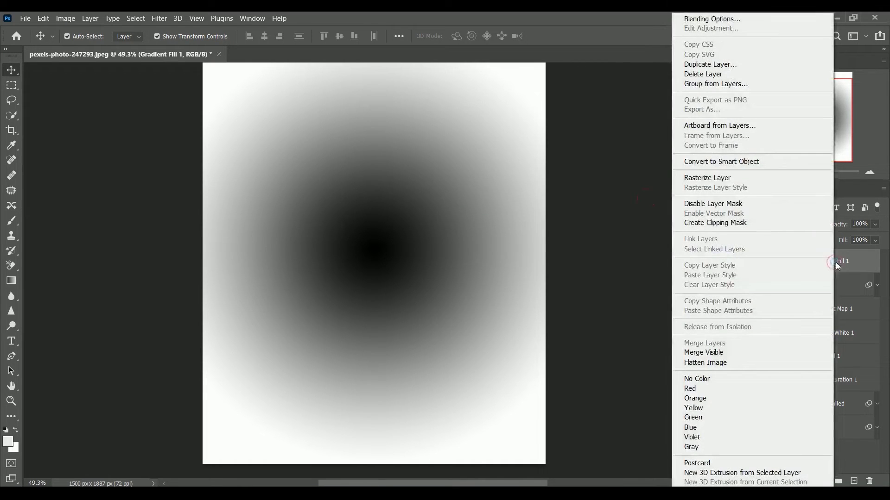
{"action": "left_click", "coordinate": [765, 163]}
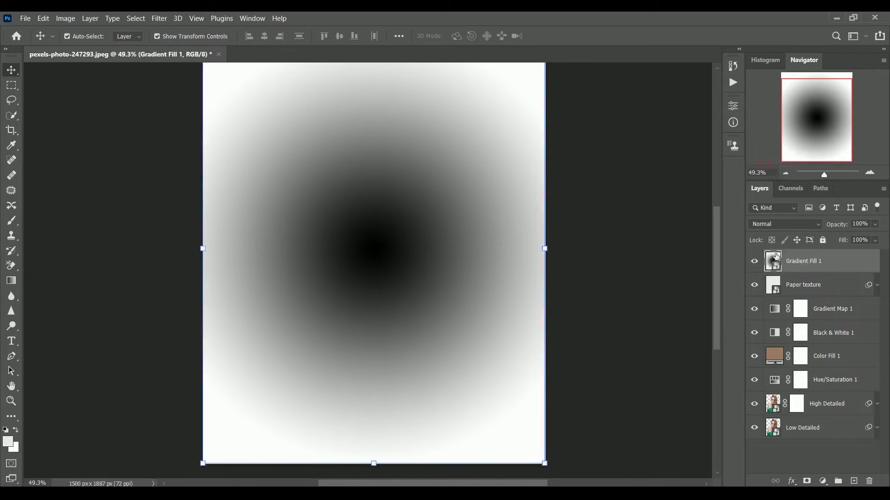
{"action": "left_click", "coordinate": [159, 18]}
{"action": "mouse_move", "coordinate": [186, 200]}
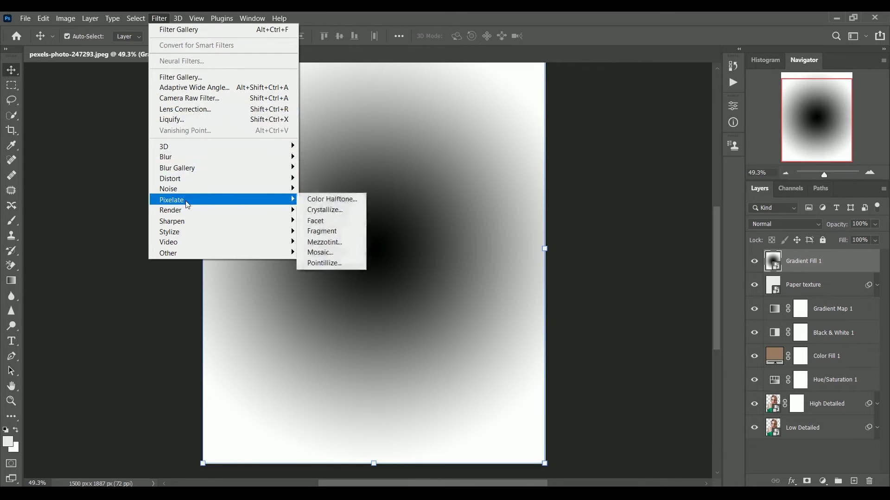
{"action": "left_click", "coordinate": [330, 202]}
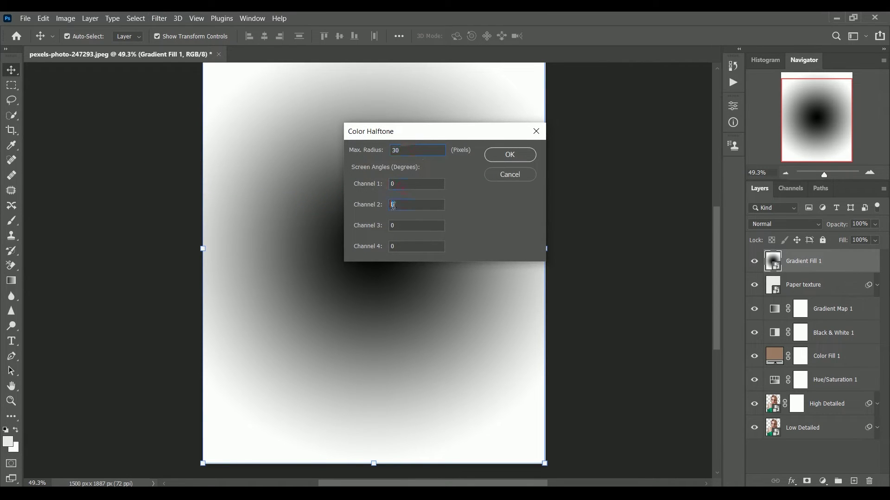
{"action": "left_click", "coordinate": [399, 247]}
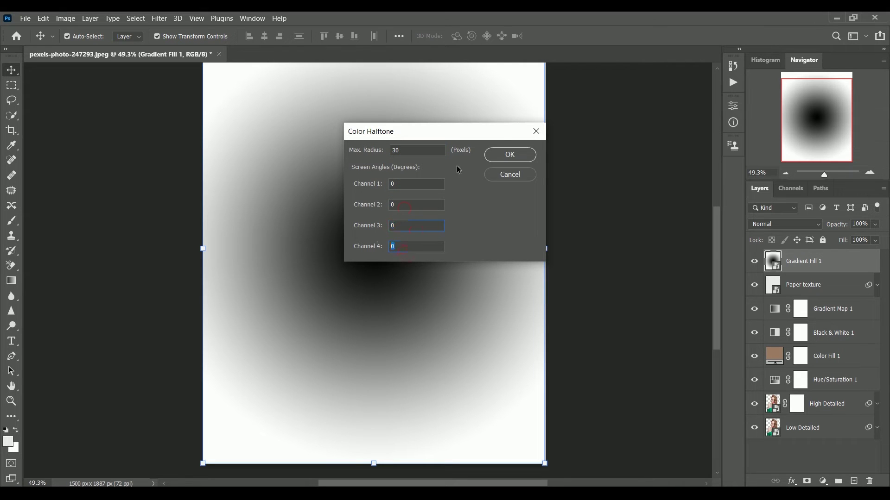
{"action": "left_click", "coordinate": [528, 156]}
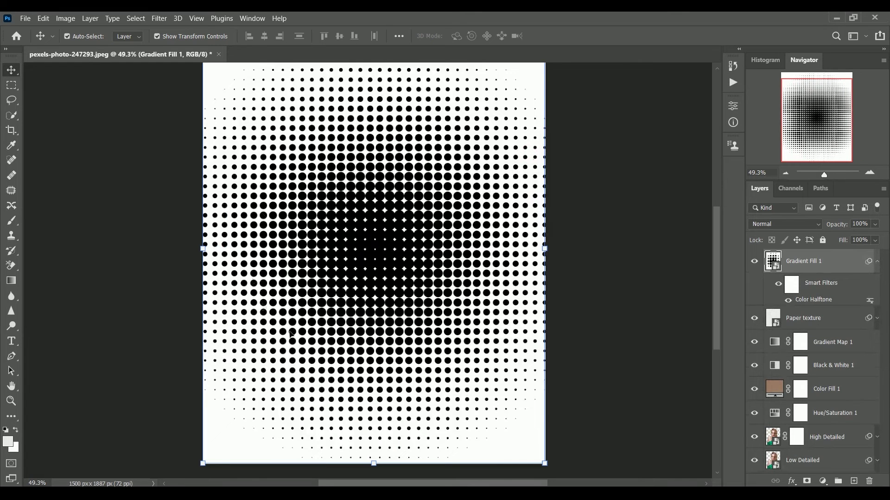
Change the gradient layer's Color Halftone maximum radius to 20 pixels and collapse its smart filters
{"action": "double_click", "coordinate": [810, 300]}
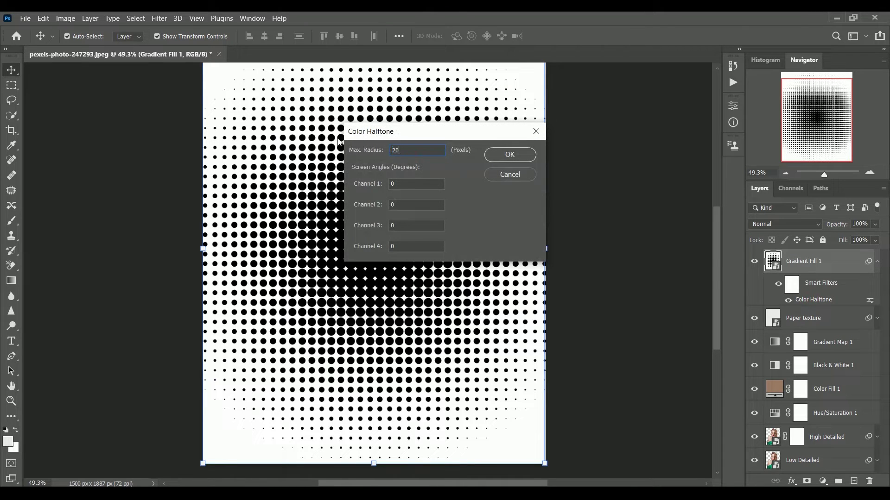
{"action": "key", "text": "Return"}
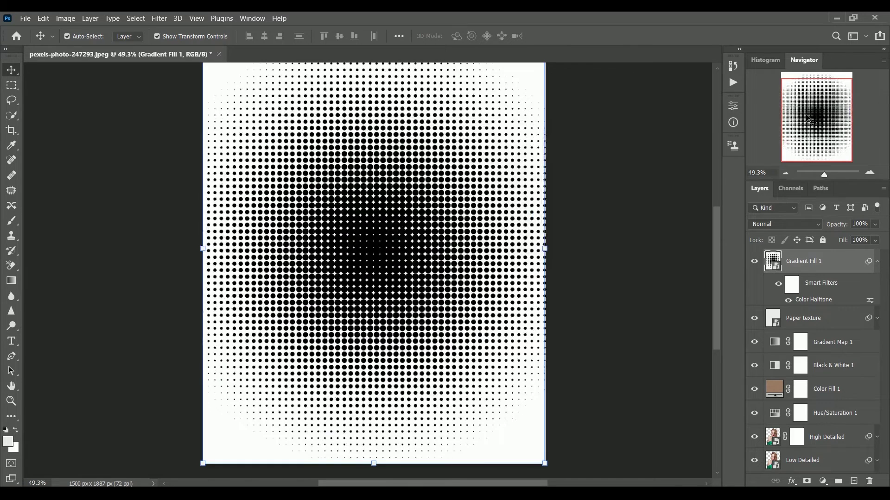
{"action": "left_click", "coordinate": [877, 263]}
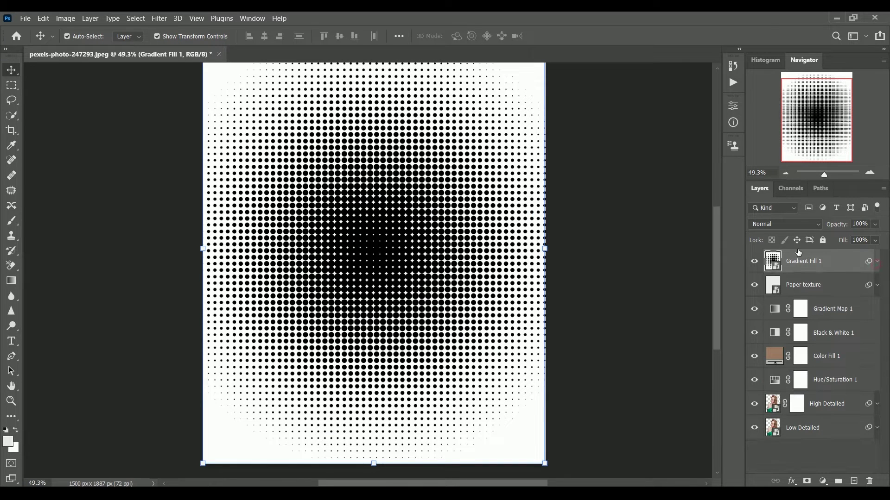
Move the halftone gradient layer directly below High Detailed and set its opacity to 40%
{"action": "left_click_drag", "start_coordinate": [805, 262], "coordinate": [807, 393]}
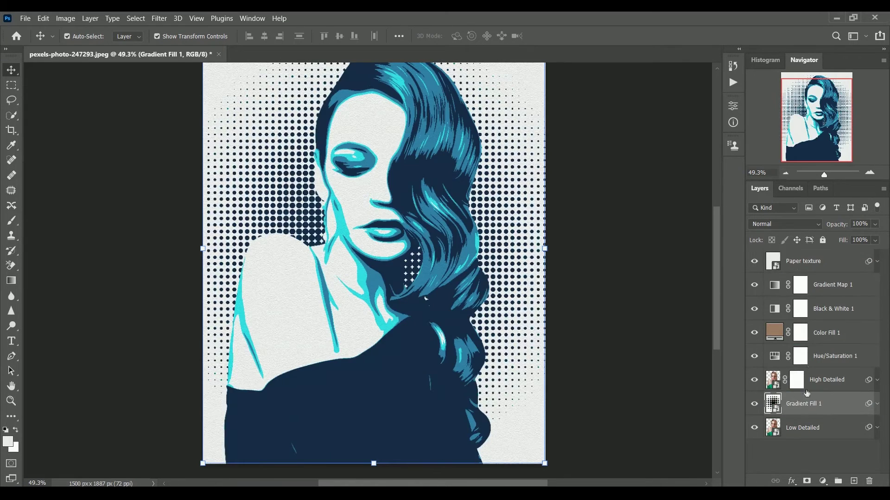
{"action": "type", "text": "40"}
{"action": "key", "text": "Return"}
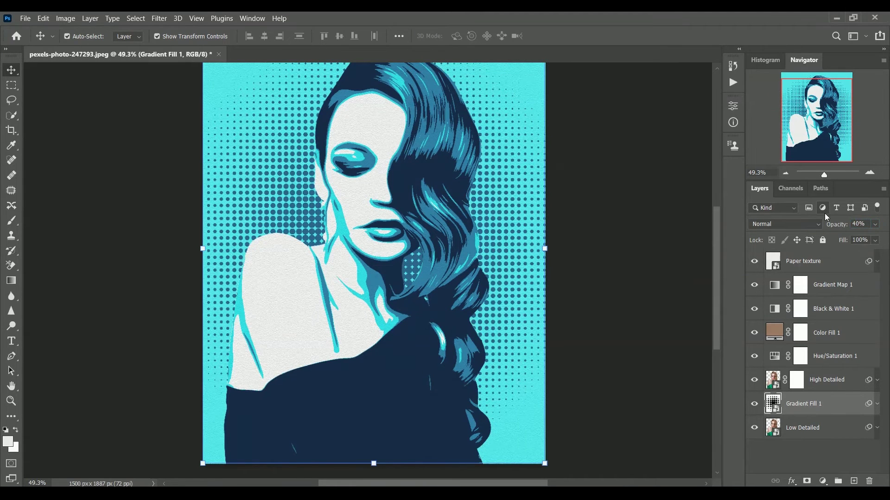
Set the halftone gradient layer's blend mode to Multiply and move it below Low Detailed
{"action": "left_click", "coordinate": [783, 224]}
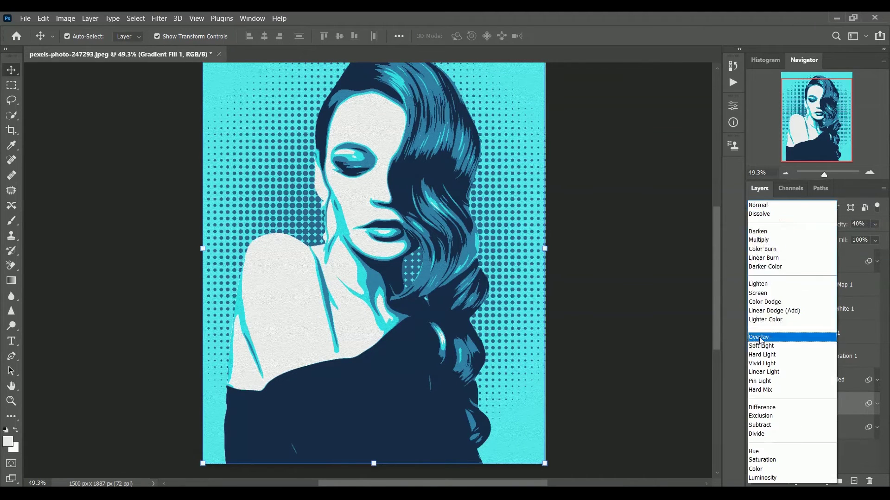
{"action": "left_click", "coordinate": [769, 240]}
{"action": "left_click", "coordinate": [813, 455]}
{"action": "left_click_drag", "start_coordinate": [821, 405], "coordinate": [821, 438]}
{"action": "left_click", "coordinate": [821, 448]}
Add a Solid Color fill layer and place it at the very bottom, beneath the halftone gradient layer
{"action": "left_click", "coordinate": [821, 482]}
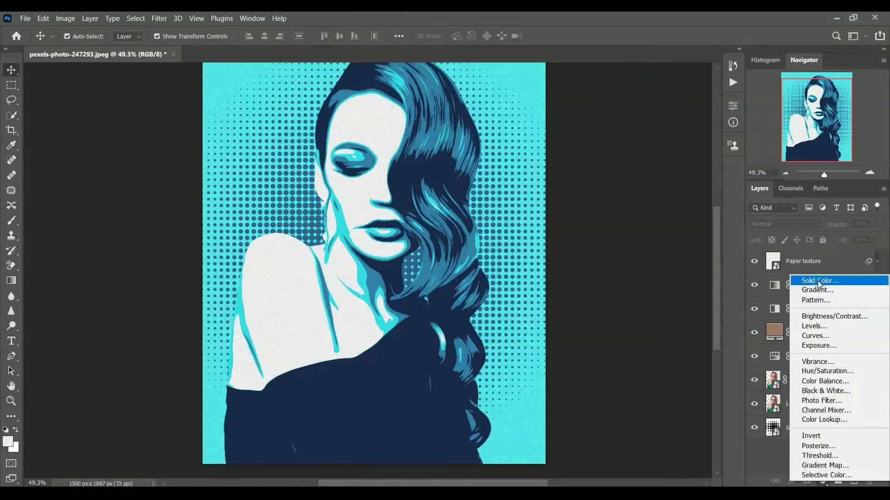
{"action": "left_click", "coordinate": [819, 280]}
{"action": "left_click", "coordinate": [828, 143]}
{"action": "left_click_drag", "start_coordinate": [832, 285], "coordinate": [824, 484]}
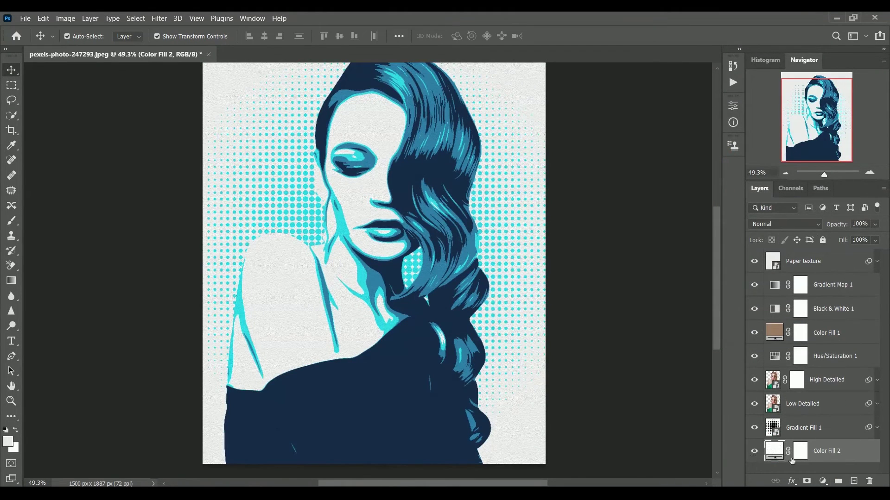
Rename the bottom fill layer as Background color and change its color to a soft red
{"action": "double_click", "coordinate": [826, 451]}
{"action": "type", "text": "Background color"}
{"action": "key", "text": "Return"}
{"action": "double_click", "coordinate": [774, 451]}
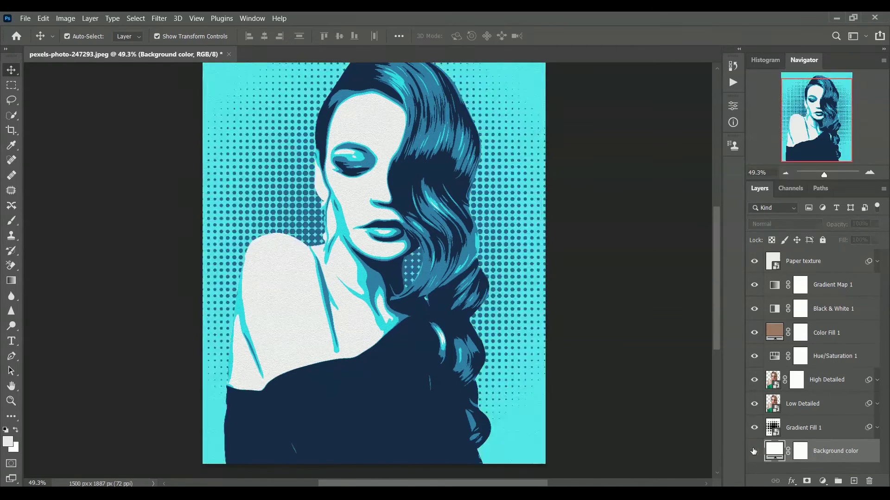
{"action": "left_click", "coordinate": [649, 172]}
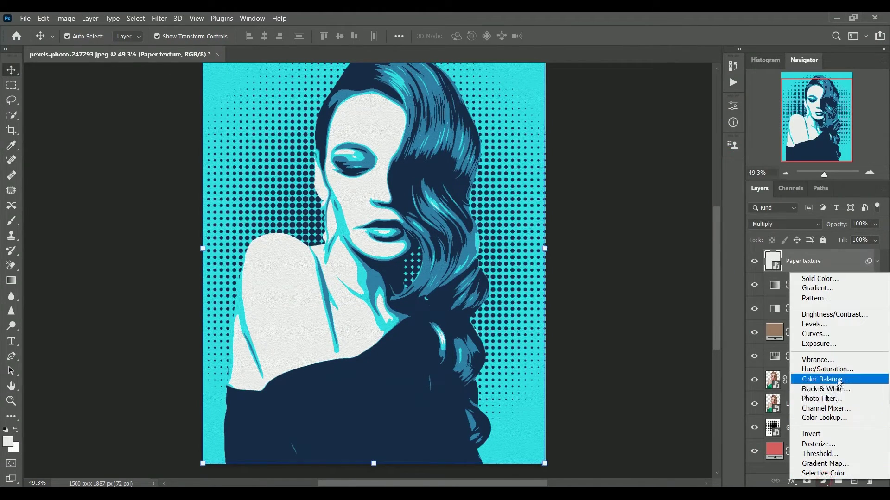
Add a white ffffff Solid Color fill layer above Paper texture and rename it as Border
{"action": "left_click", "coordinate": [806, 278]}
{"action": "left_click", "coordinate": [590, 196]}
{"action": "left_click", "coordinate": [566, 149]}
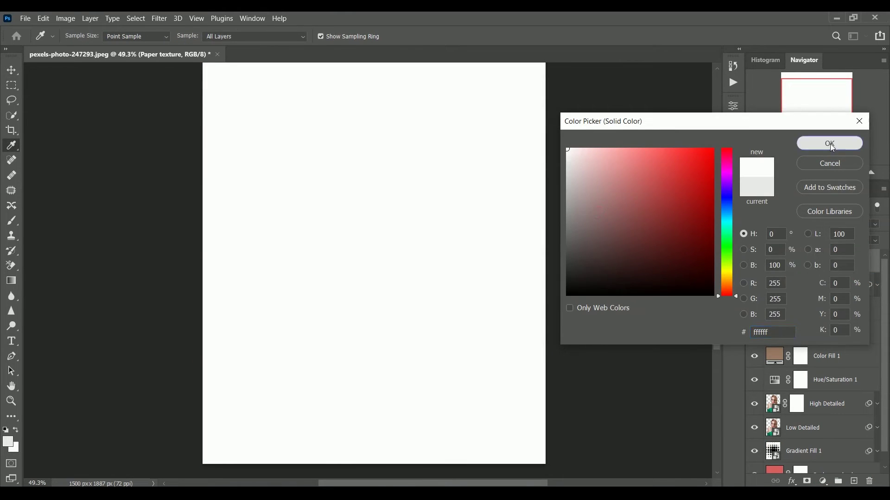
{"action": "left_click", "coordinate": [829, 143]}
{"action": "double_click", "coordinate": [836, 262]}
{"action": "type", "text": "Border"}
{"action": "key", "text": "Return"}
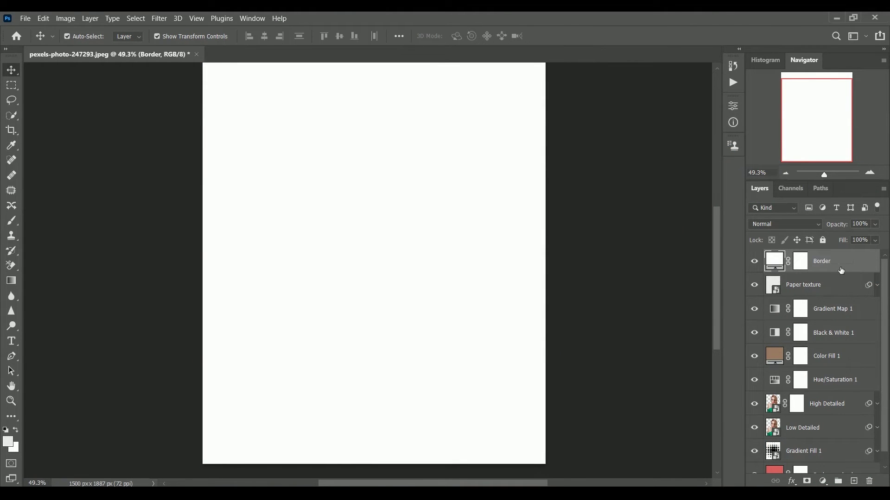
On the Border layer's mask, select the whole canvas and contract the selection by 50 pixels, applying the effect at canvas bounds
{"action": "left_click", "coordinate": [800, 260]}
{"action": "key", "text": "d"}
{"action": "key", "text": "ctrl+a"}
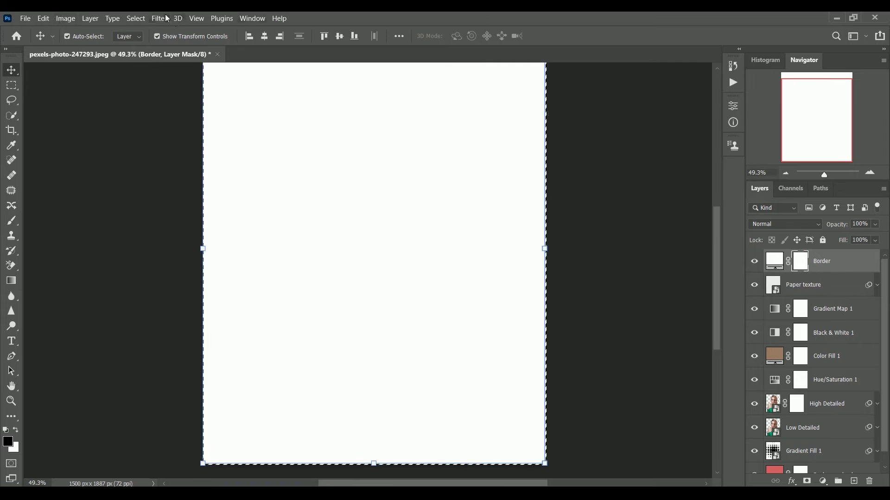
{"action": "left_click", "coordinate": [164, 17]}
{"action": "mouse_move", "coordinate": [173, 184]}
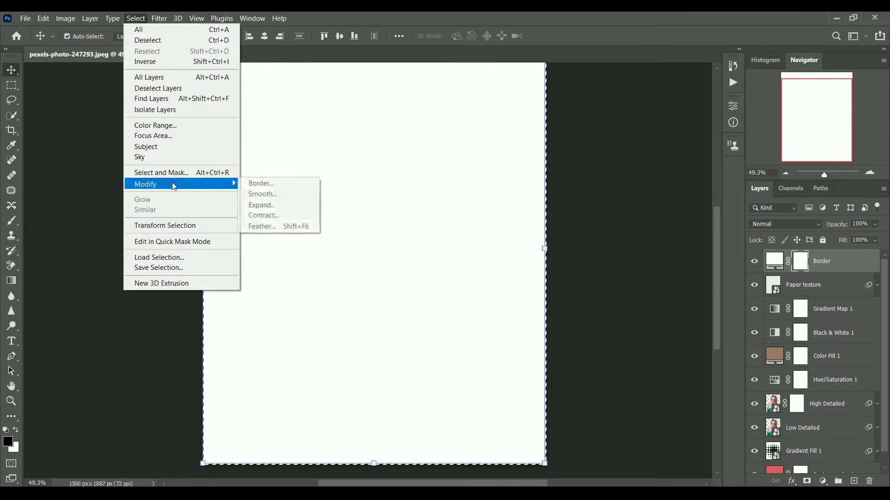
{"action": "left_click", "coordinate": [288, 216]}
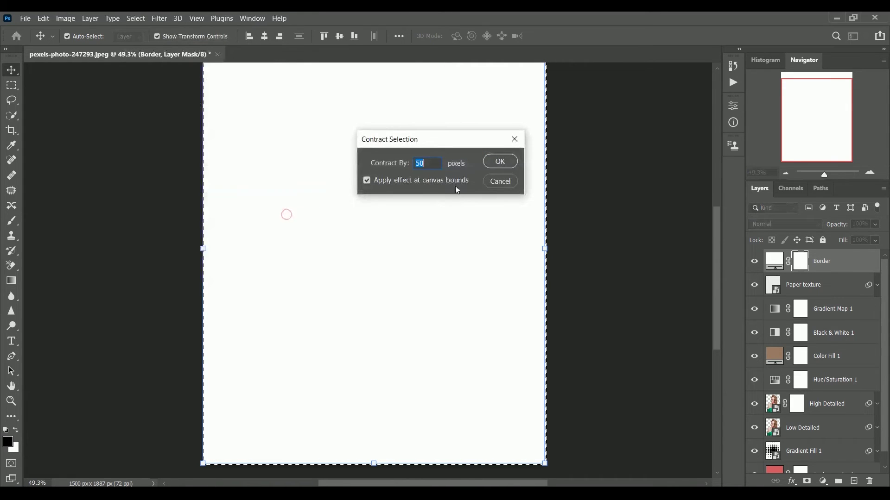
{"action": "left_click", "coordinate": [500, 162]}
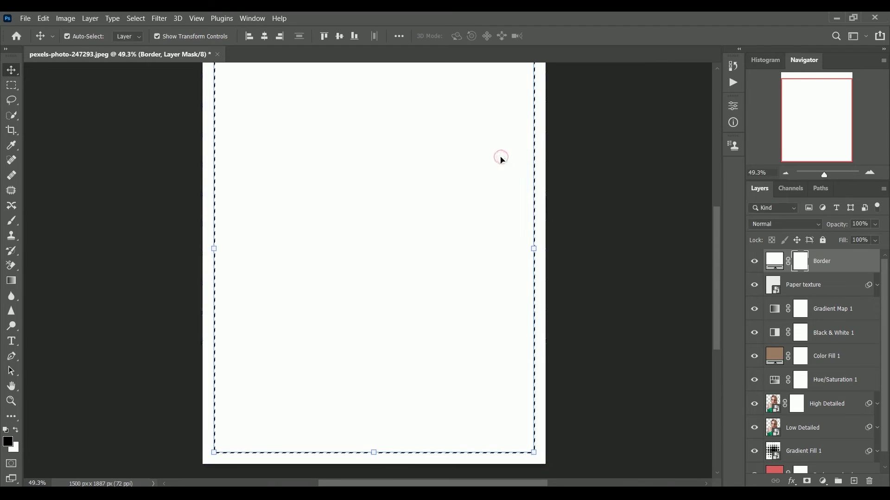
Fill the contracted selection with black on the Border mask and deselect
{"action": "scroll", "coordinate": [317, 294], "scroll_direction": "down", "scroll_amount": 1}
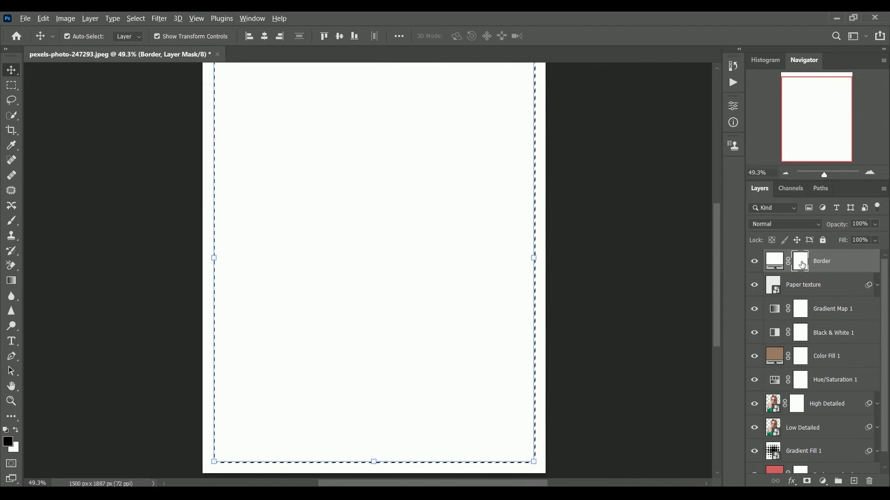
{"action": "key", "text": "alt+BackSpace"}
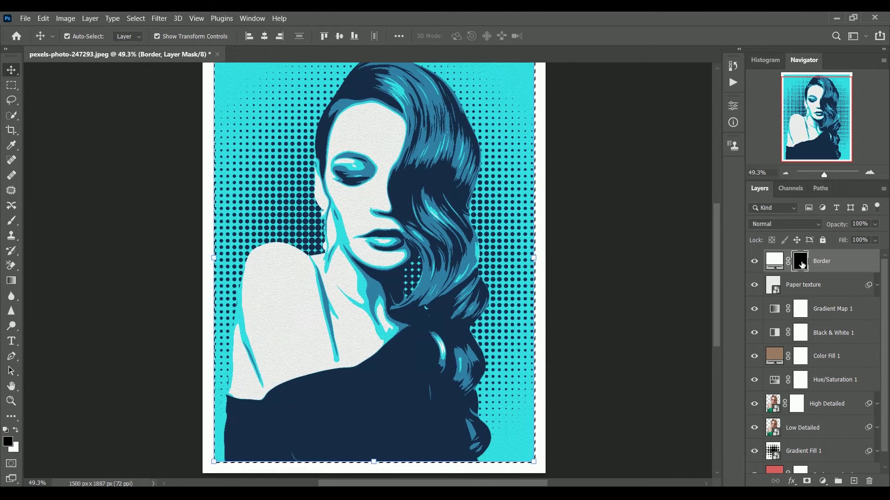
{"action": "key", "text": "ctrl"}
{"action": "key", "text": "ctrl+d"}
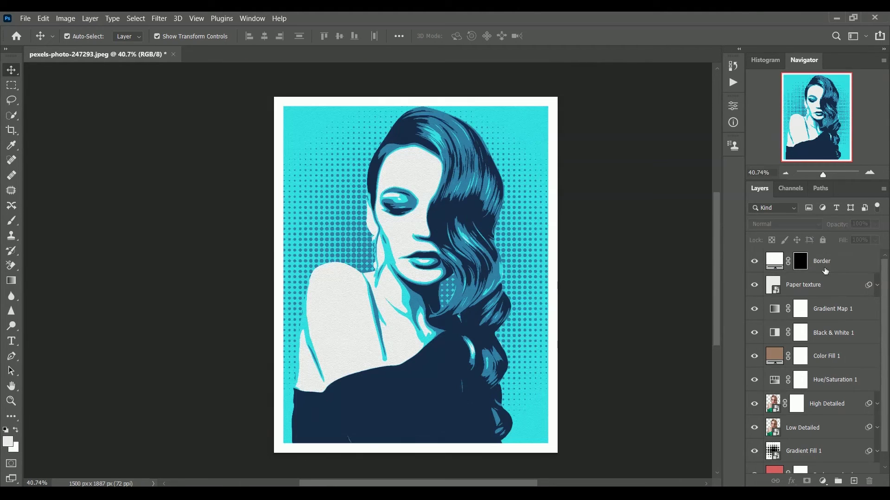
Add a black-to-white Gradient Fill layer above Border, keeping the linear style at 90°
{"action": "left_click", "coordinate": [824, 268]}
{"action": "left_click", "coordinate": [823, 482]}
{"action": "left_click", "coordinate": [818, 290]}
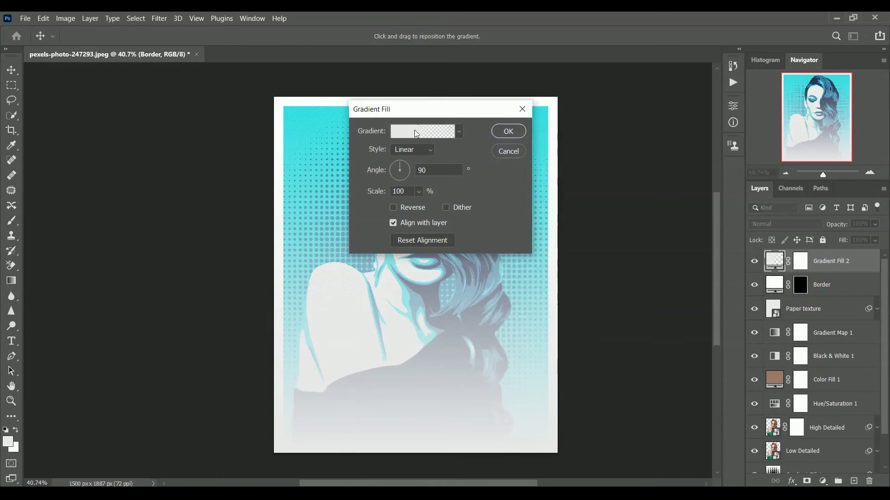
{"action": "left_click", "coordinate": [415, 132]}
{"action": "left_click", "coordinate": [562, 103]}
{"action": "left_click", "coordinate": [728, 76]}
{"action": "left_click", "coordinate": [508, 132]}
Set the new gradient fill layer's blend mode to Overlay and its opacity to 40%
{"action": "left_click", "coordinate": [783, 224]}
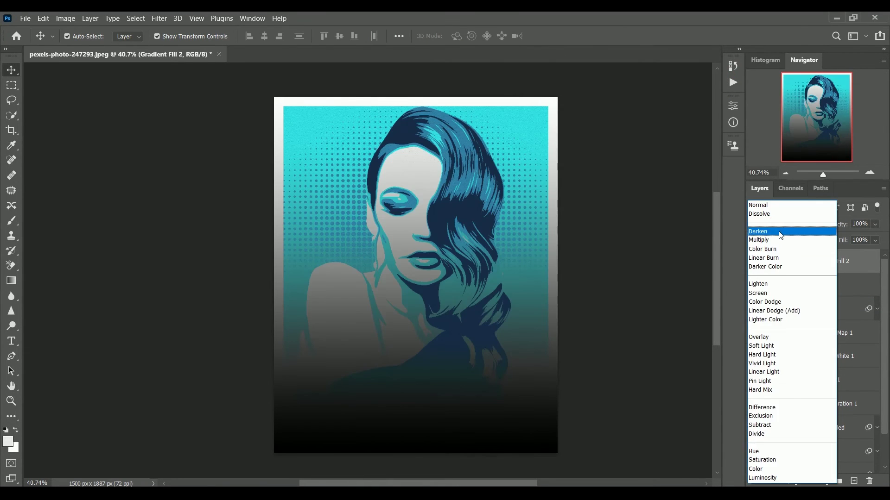
{"action": "left_click", "coordinate": [769, 302]}
{"action": "key", "text": "Down"}
{"action": "key", "text": "Down"}
{"action": "key", "text": "Down"}
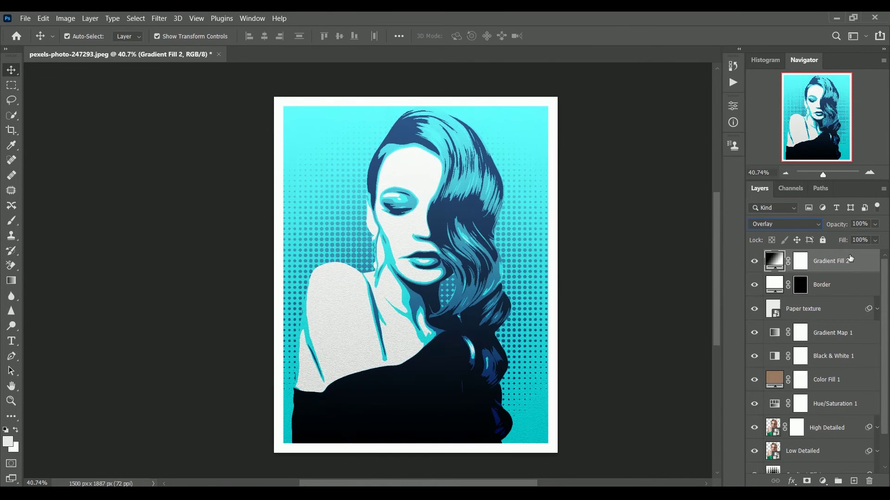
{"action": "left_click", "coordinate": [835, 225]}
{"action": "type", "text": "40"}
{"action": "key", "text": "Return"}
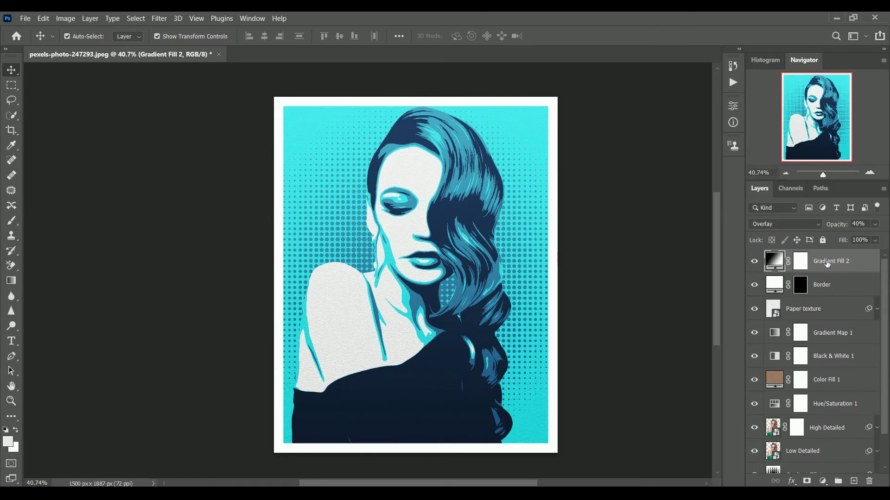
Rename the top gradient fill layer as Effect
{"action": "double_click", "coordinate": [827, 262]}
{"action": "type", "text": "Effect"}
{"action": "key", "text": "Return"}
Group all layers from Background color up to Effect and rename the group as Sketch Art
{"action": "left_click", "coordinate": [830, 379]}
{"action": "double_click", "coordinate": [826, 379]}
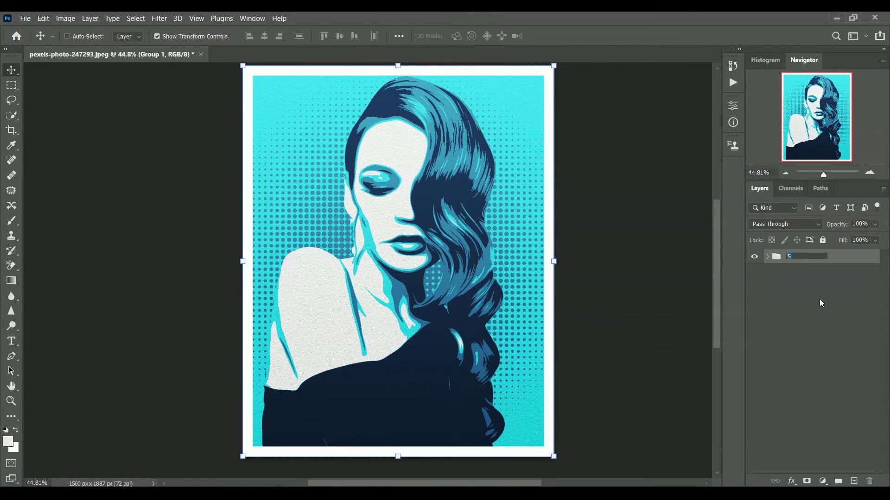
{"action": "type", "text": "ketch Art"}
{"action": "left_click", "coordinate": [819, 298]}
Stop recording the action and collapse the steps of Convert to vector art in the Vector Art set
{"action": "left_click", "coordinate": [252, 18]}
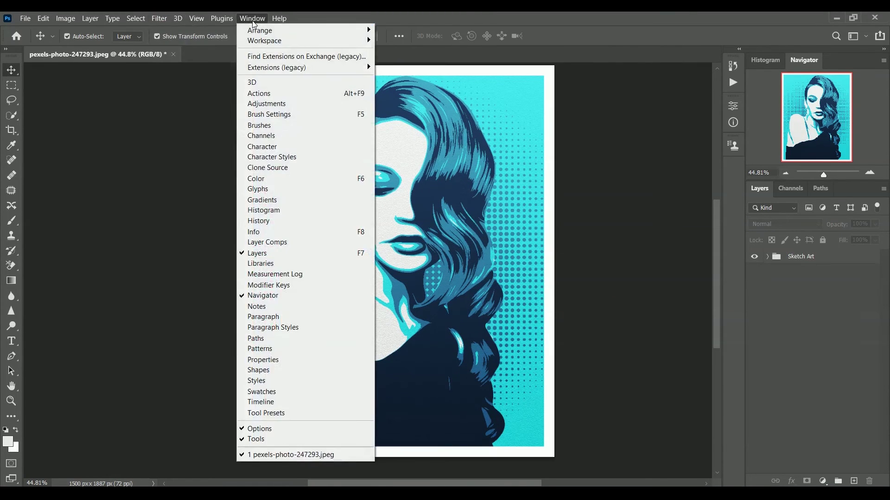
{"action": "left_click", "coordinate": [267, 94]}
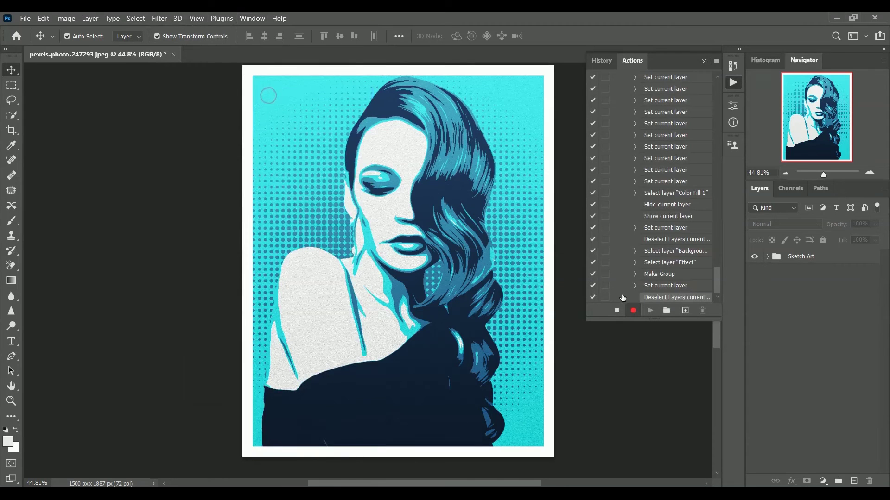
{"action": "left_click", "coordinate": [617, 313]}
{"action": "scroll", "coordinate": [688, 288], "scroll_direction": "up", "scroll_amount": 20}
{"action": "left_click", "coordinate": [626, 239]}
{"action": "left_click", "coordinate": [617, 227]}
{"action": "left_click", "coordinate": [617, 228]}
{"action": "left_click", "coordinate": [603, 359]}
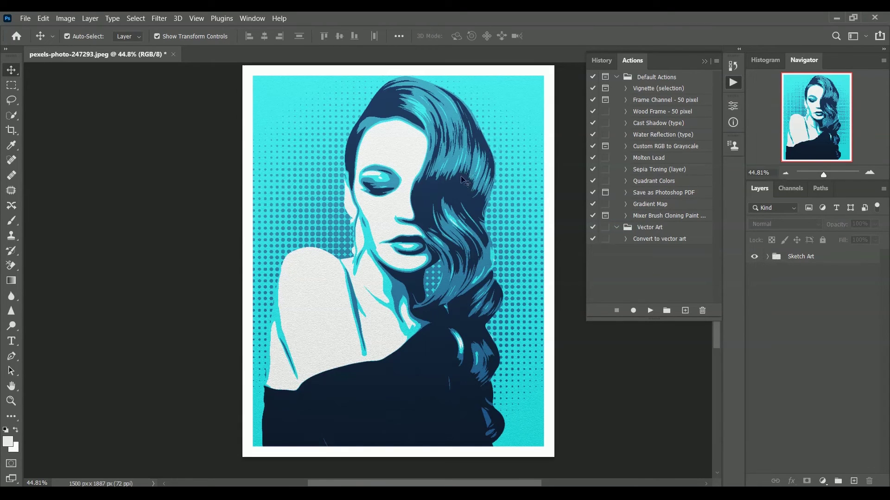
Expand the Sketch Art group and recolor Gradient Map 1 with a preset from Vector Custom Gradients
{"action": "left_click", "coordinate": [768, 257]}
{"action": "double_click", "coordinate": [783, 347]}
{"action": "left_click", "coordinate": [646, 144]}
{"action": "left_click", "coordinate": [510, 138]}
{"action": "left_click", "coordinate": [529, 159]}
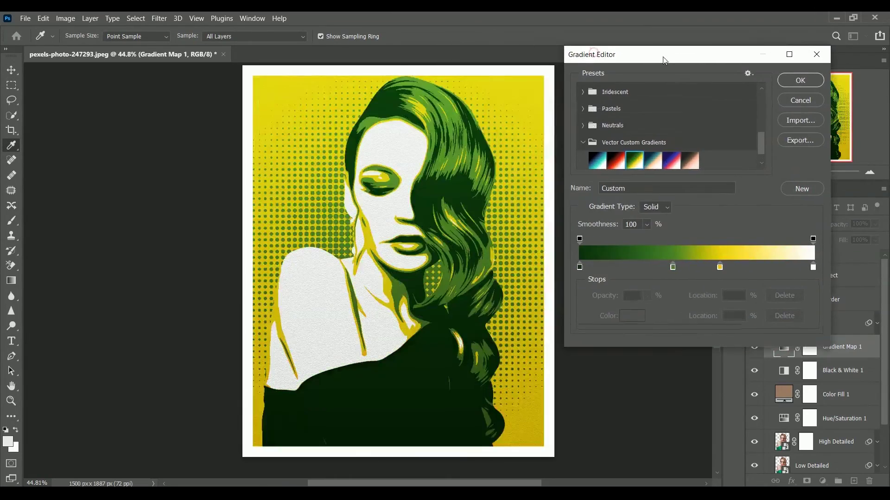
Try the other Vector Custom Gradients presets on Gradient Map 1 and apply the dark-to-peach one
{"action": "left_click", "coordinate": [665, 161]}
{"action": "left_click", "coordinate": [684, 161]}
{"action": "left_click", "coordinate": [629, 161]}
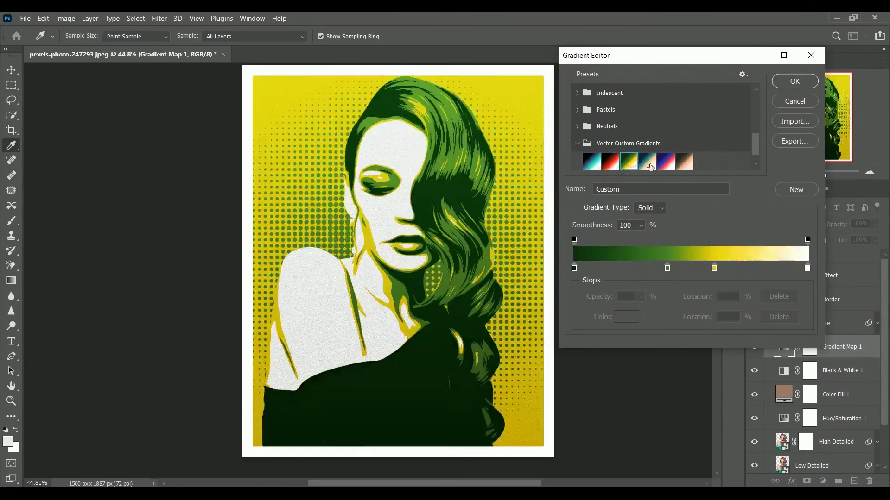
{"action": "left_click", "coordinate": [650, 167]}
{"action": "left_click", "coordinate": [666, 163]}
{"action": "left_click", "coordinate": [685, 163]}
{"action": "left_click", "coordinate": [664, 163]}
{"action": "left_click", "coordinate": [684, 162]}
{"action": "left_click", "coordinate": [803, 82]}
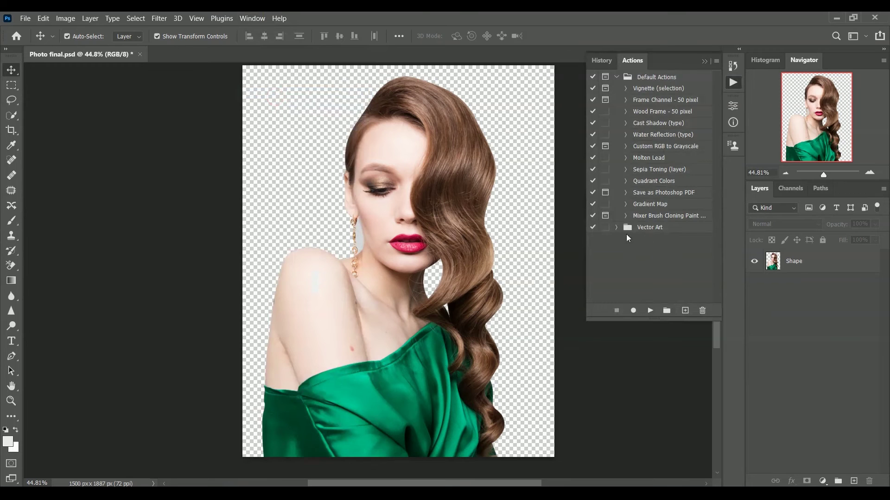
Play the Convert to vector art action from the Vector Art set on Photo final.psd
{"action": "left_click", "coordinate": [616, 227]}
{"action": "left_click", "coordinate": [666, 240]}
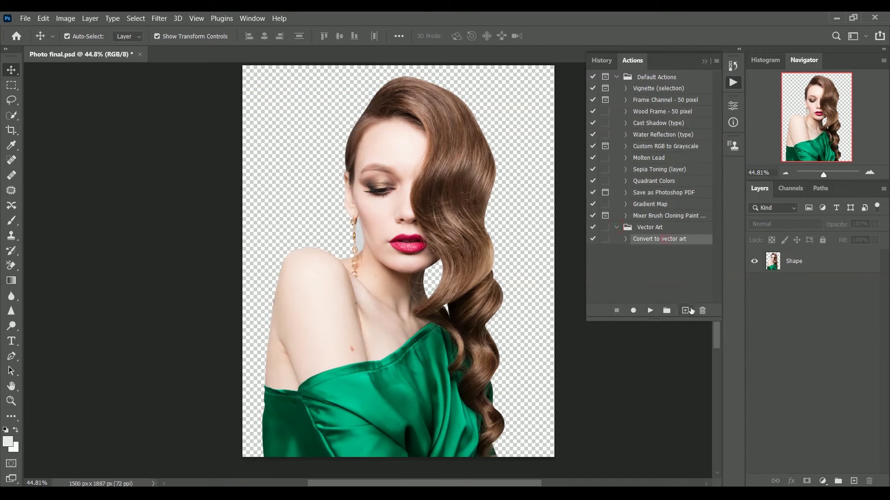
{"action": "left_click", "coordinate": [650, 312]}
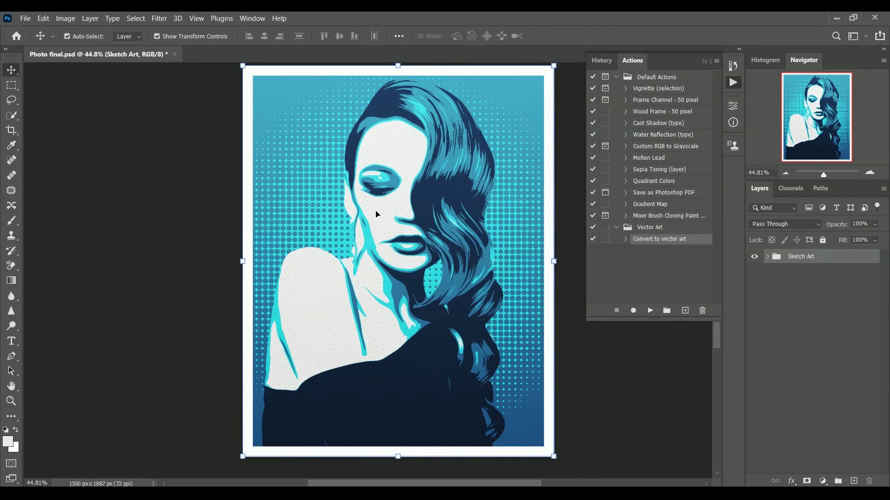
Expand the generated Sketch Art group and select the layer mask of High Detailed
{"action": "left_click", "coordinate": [768, 257]}
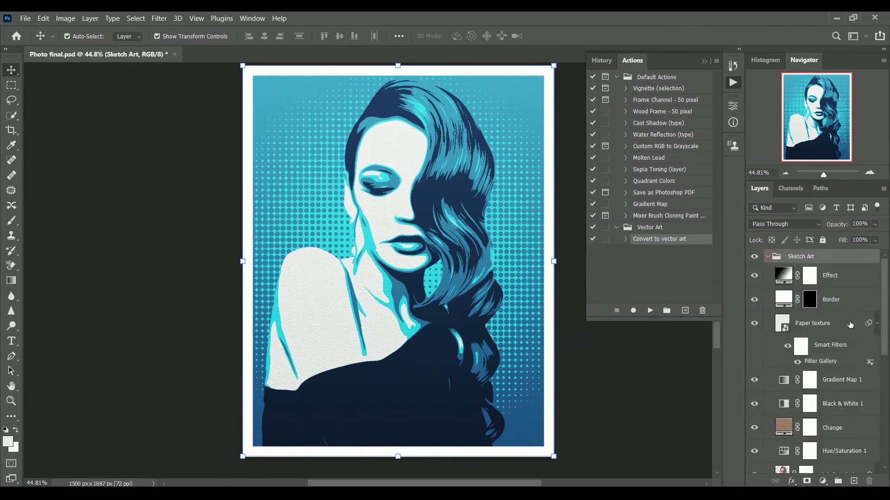
{"action": "scroll", "coordinate": [834, 307], "scroll_direction": "down", "scroll_amount": 8}
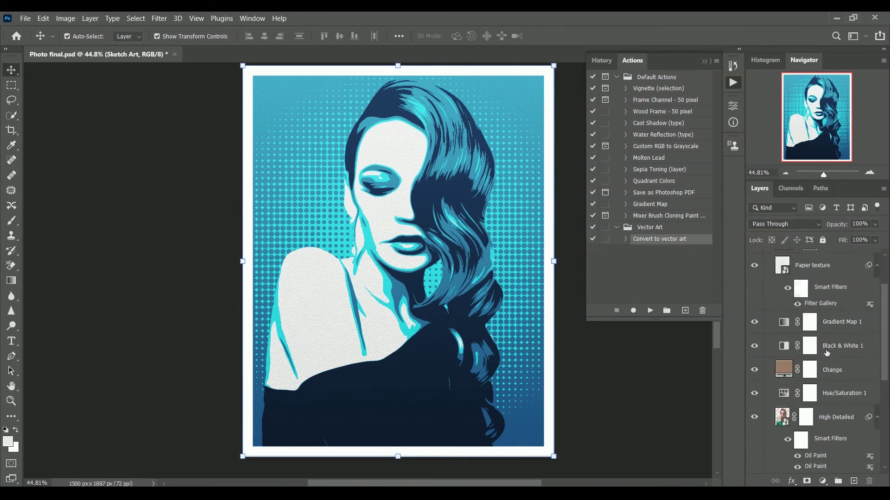
{"action": "scroll", "coordinate": [825, 365], "scroll_direction": "down", "scroll_amount": 1}
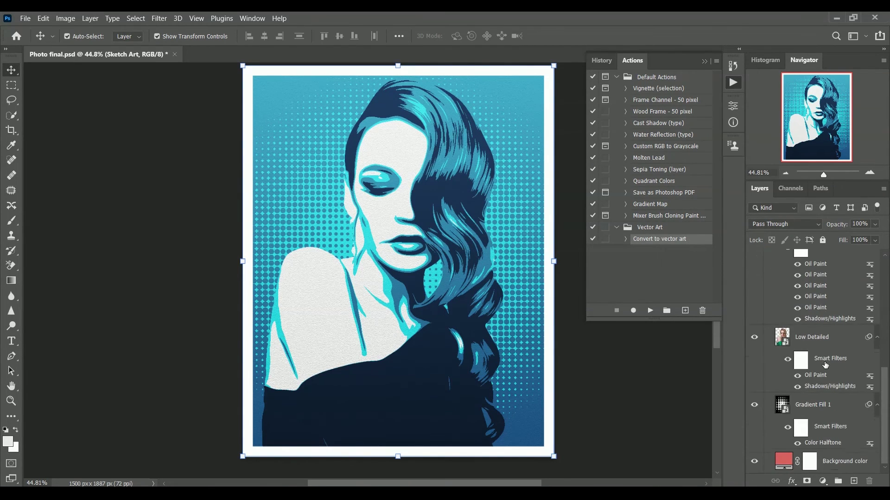
{"action": "scroll", "coordinate": [821, 376], "scroll_direction": "up", "scroll_amount": 2}
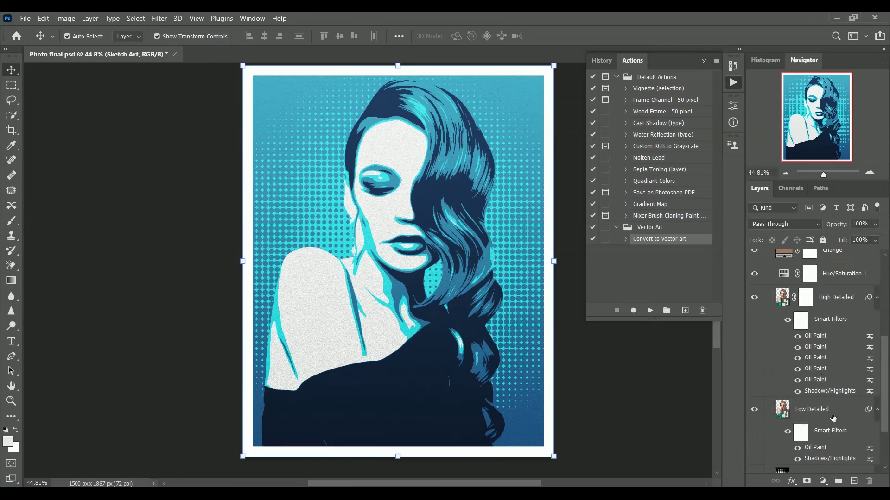
{"action": "left_click", "coordinate": [830, 414]}
{"action": "left_click", "coordinate": [806, 299]}
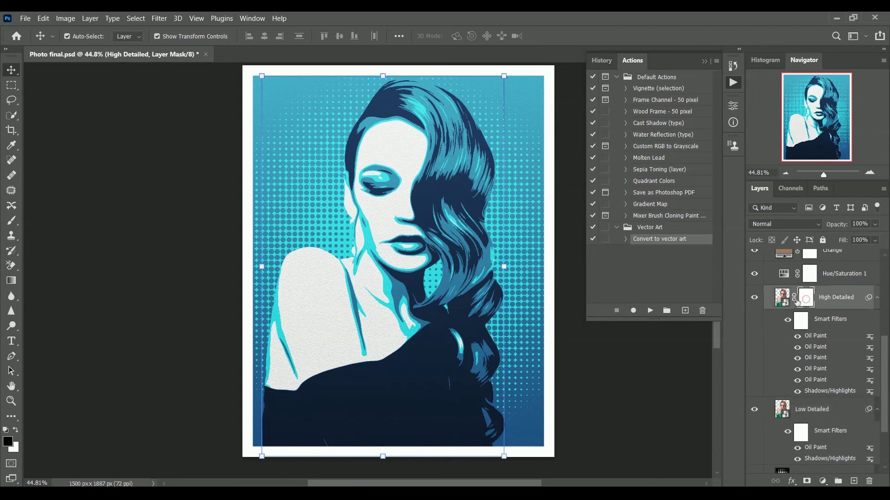
Toggle the High Detailed layer's visibility to compare the portrait with and without it
{"action": "left_click", "coordinate": [754, 299]}
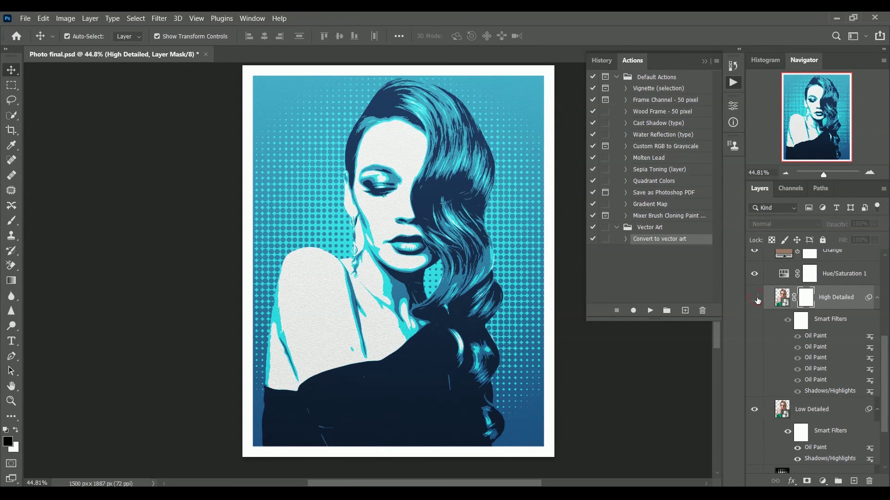
{"action": "left_click", "coordinate": [755, 299]}
{"action": "left_click", "coordinate": [754, 299]}
{"action": "left_click", "coordinate": [754, 300]}
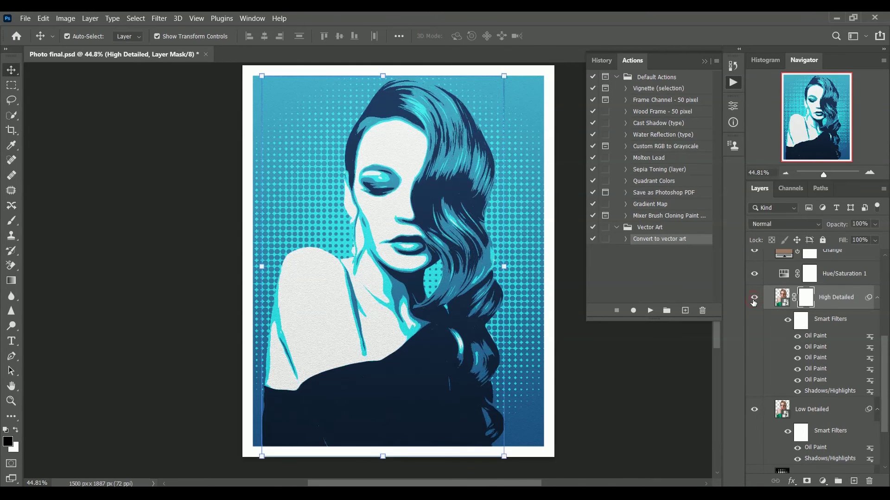
Paint black on the High Detailed mask over the earring with a 35 px brush to bring back its detail
{"action": "scroll", "coordinate": [366, 268], "scroll_direction": "up", "scroll_amount": 6}
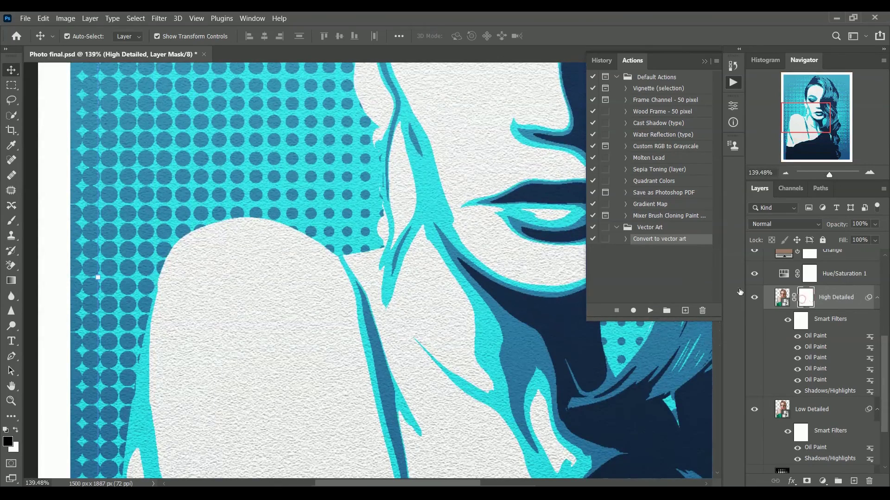
{"action": "key", "text": "b"}
{"action": "left_click_drag", "start_coordinate": [382, 271], "coordinate": [388, 91]}
{"action": "left_click_drag", "start_coordinate": [375, 206], "coordinate": [390, 304]}
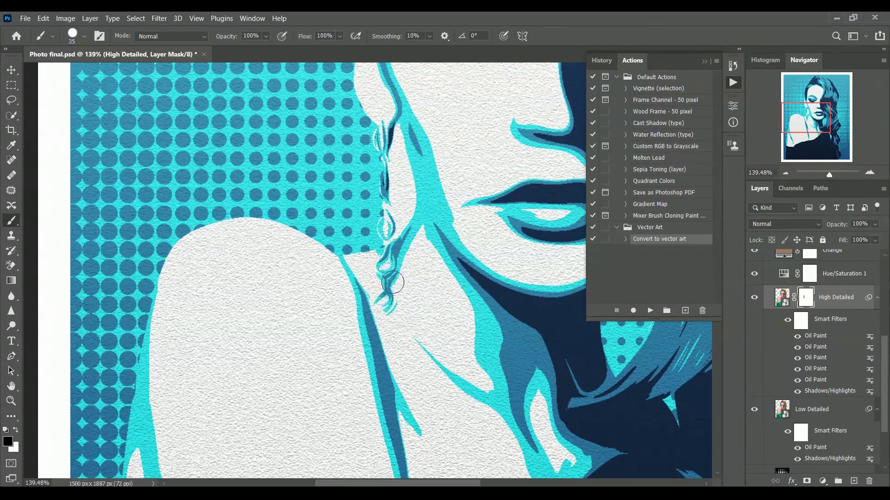
Paint black on the High Detailed mask over the closed eye to bring back its detail
{"action": "scroll", "coordinate": [393, 283], "scroll_direction": "down", "scroll_amount": 4}
{"action": "scroll", "coordinate": [468, 175], "scroll_direction": "up", "scroll_amount": 3}
{"action": "mouse_move", "coordinate": [353, 167]}
{"action": "left_mouse_down"}
{"action": "mouse_move", "coordinate": [402, 160]}
{"action": "mouse_move", "coordinate": [351, 163]}
{"action": "mouse_move", "coordinate": [368, 154]}
{"action": "mouse_move", "coordinate": [347, 148]}
{"action": "mouse_move", "coordinate": [392, 149]}
{"action": "left_mouse_up"}
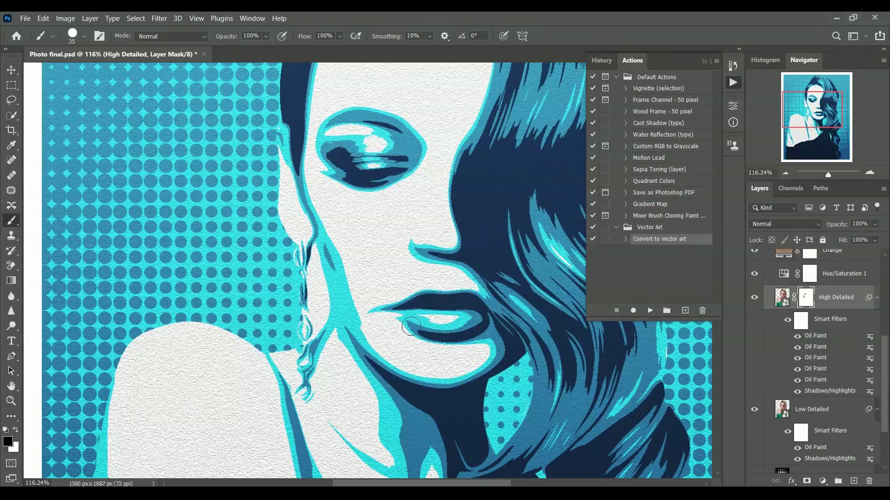